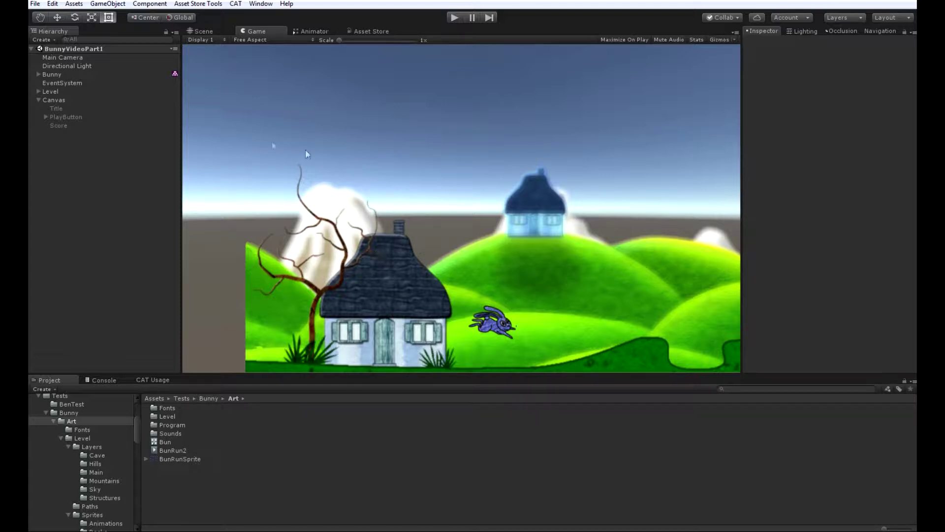
Add the Player Controller 2D and Jump Controller actions to the Bunny's Running state.
{"action": "left_click", "coordinate": [38, 74]}
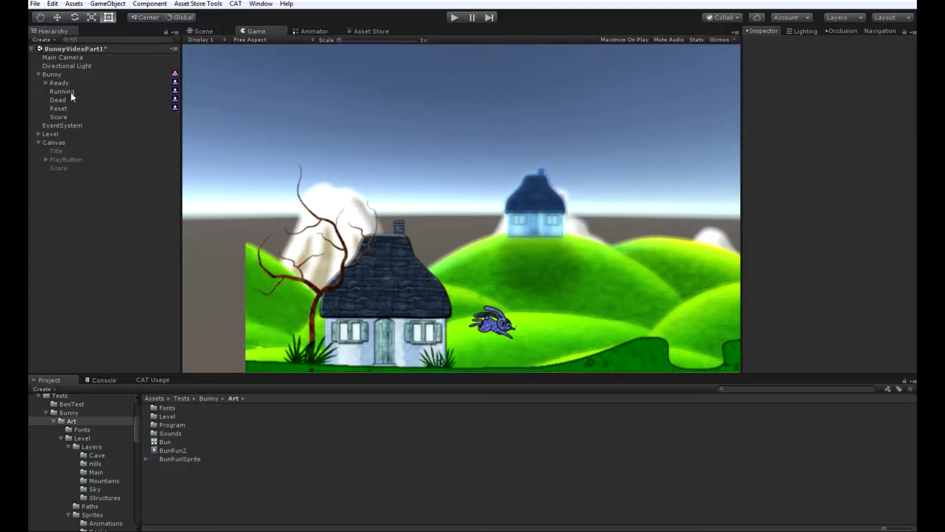
{"action": "left_click", "coordinate": [70, 93]}
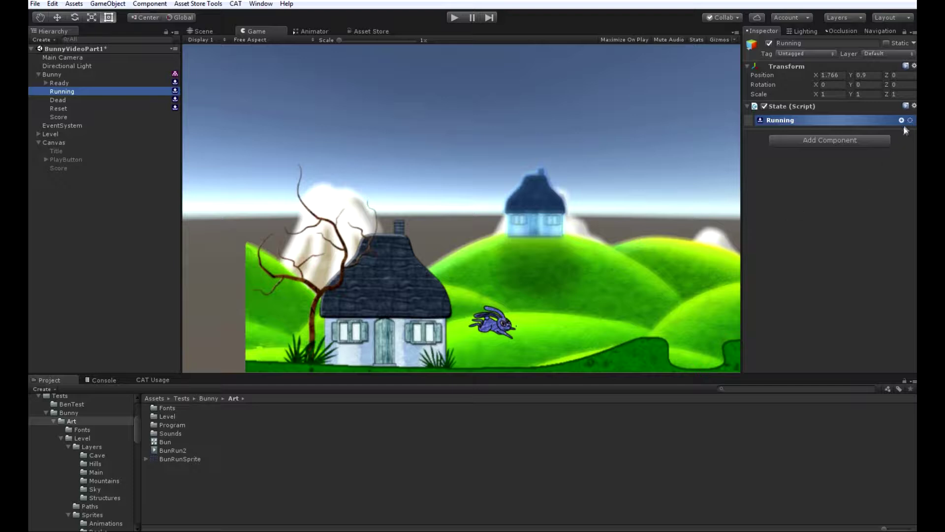
{"action": "left_click", "coordinate": [909, 120]}
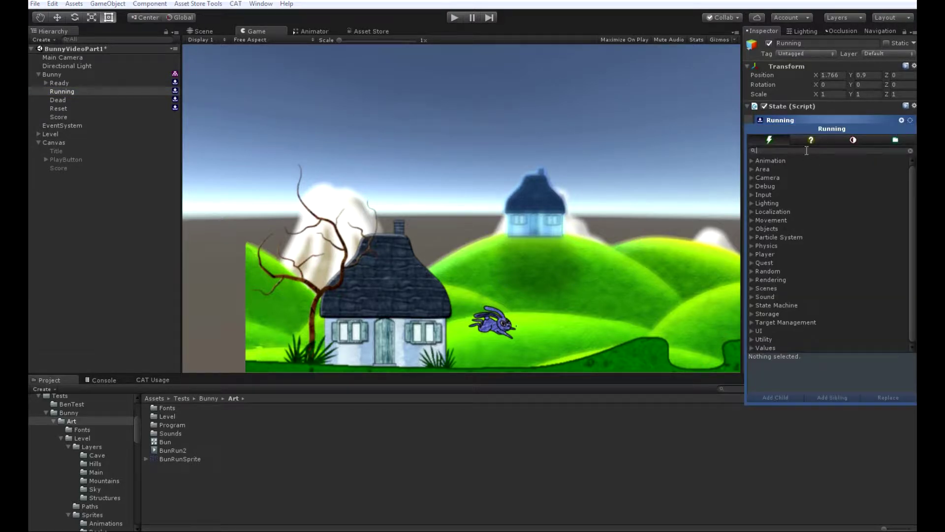
{"action": "type", "text": "Playe"}
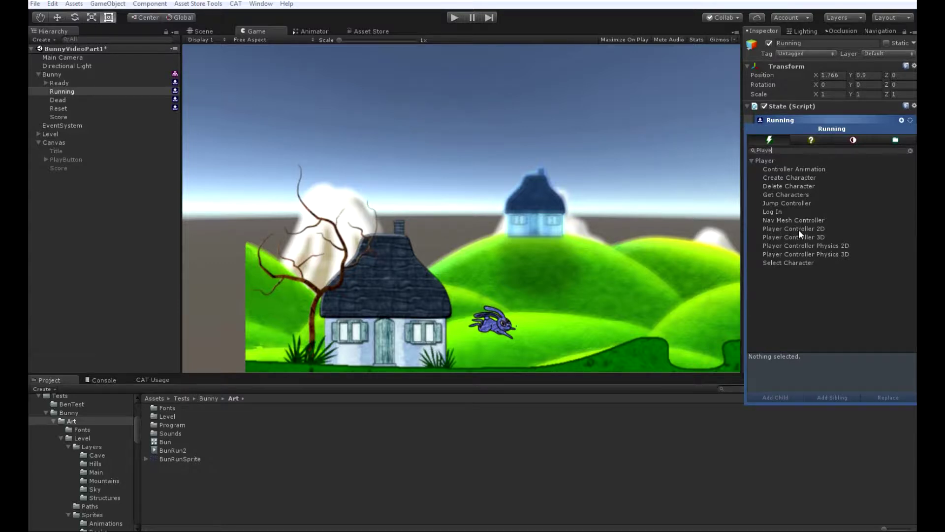
{"action": "double_click", "coordinate": [798, 229]}
{"action": "left_click_drag", "start_coordinate": [789, 150], "coordinate": [706, 143]}
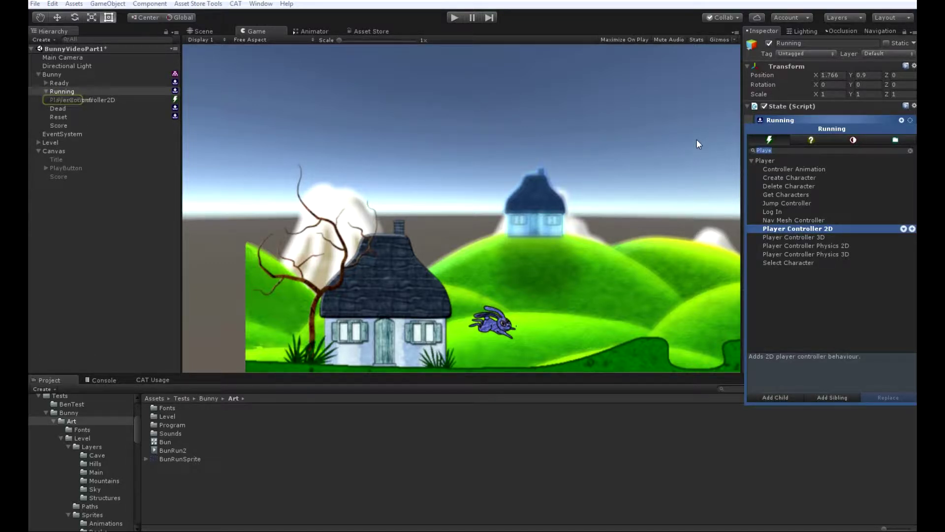
{"action": "double_click", "coordinate": [797, 203]}
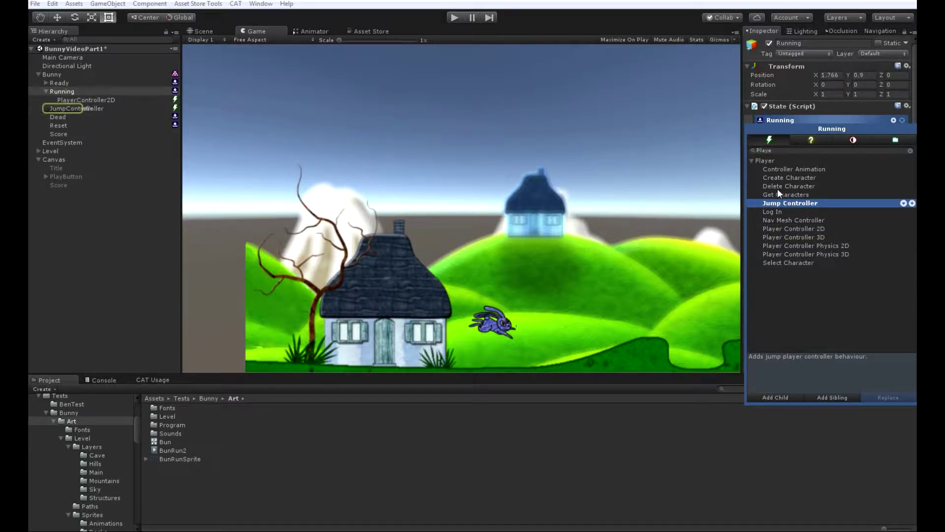
Add the Set Bool Animation Param and Axis Input actions to the Running state.
{"action": "left_click_drag", "start_coordinate": [776, 150], "coordinate": [727, 142]}
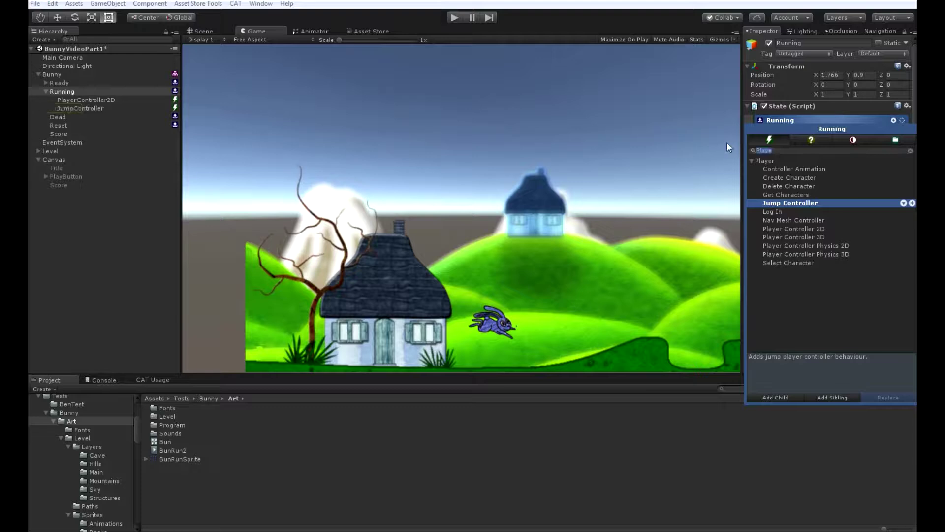
{"action": "type", "text": "Set"}
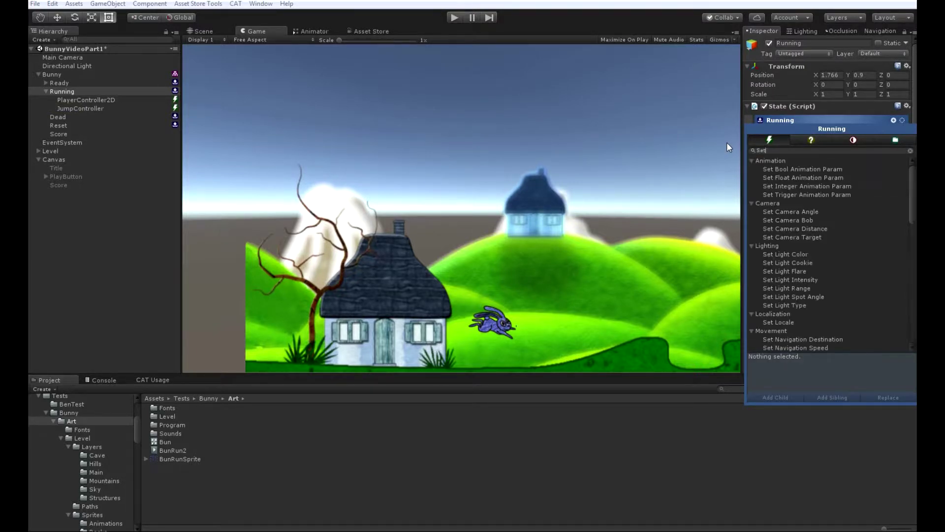
{"action": "double_click", "coordinate": [777, 168]}
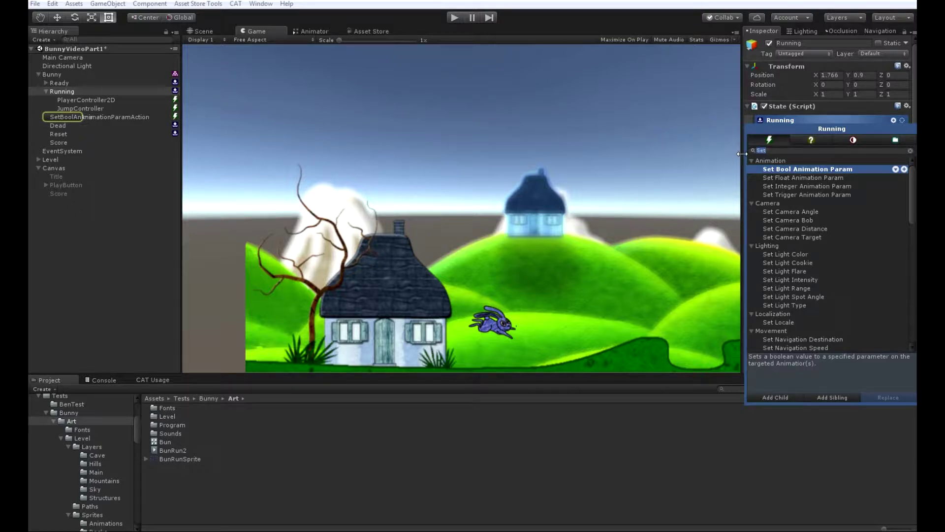
{"action": "type", "text": "Axi"}
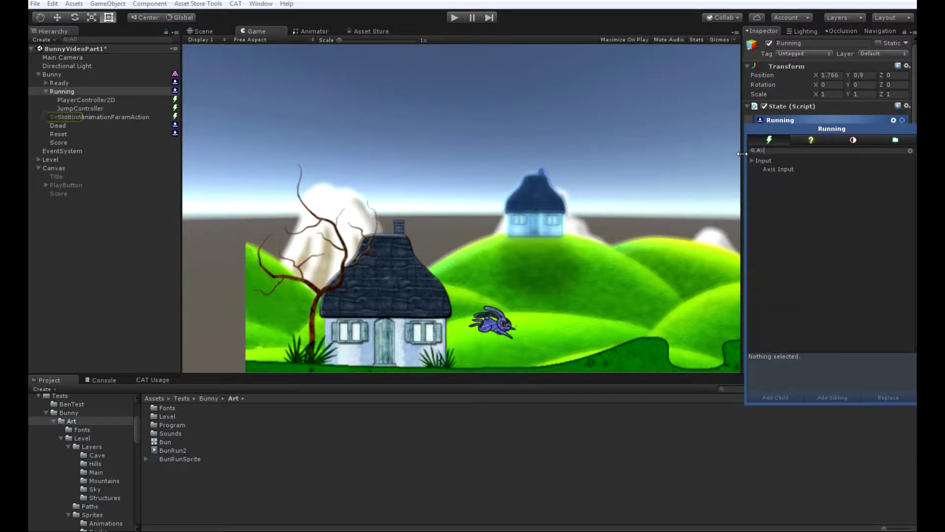
{"action": "double_click", "coordinate": [775, 168]}
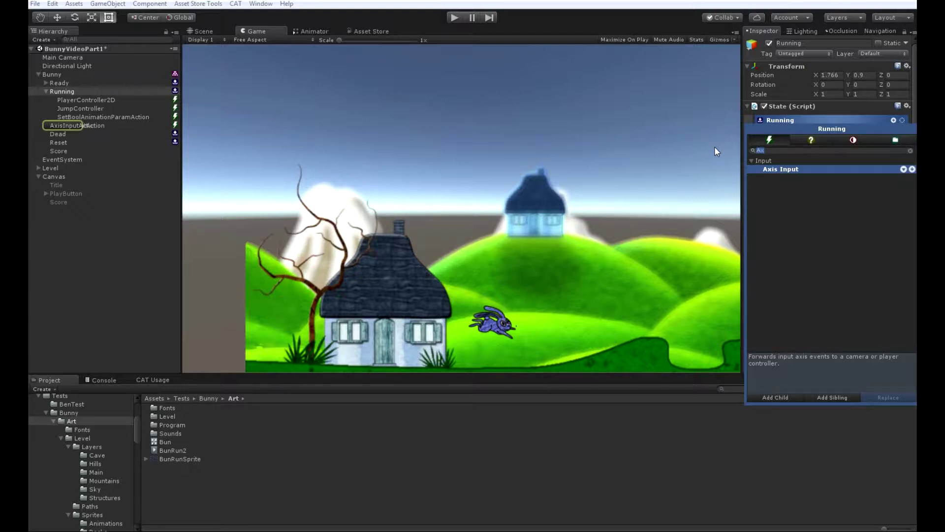
Add the Controller Event and Set Enabled actions to the Running state.
{"action": "type", "text": "Control"}
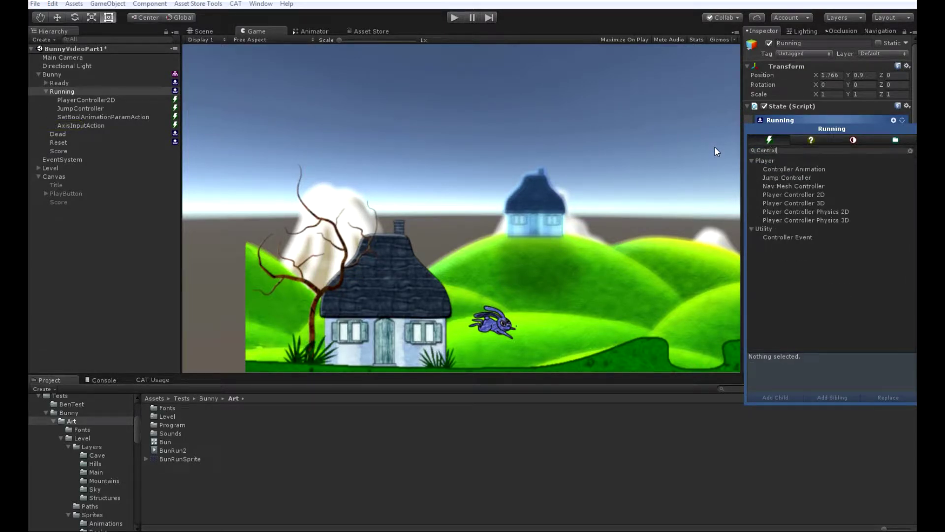
{"action": "double_click", "coordinate": [811, 237]}
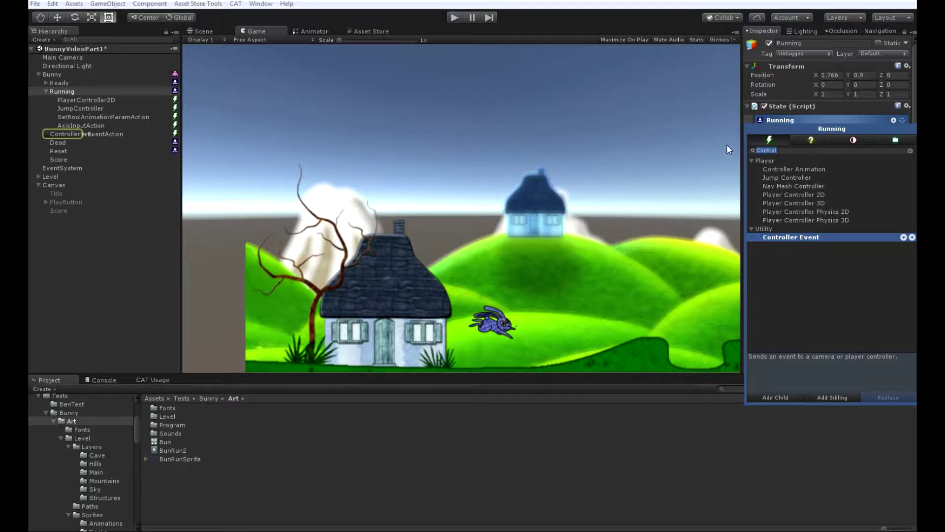
{"action": "type", "text": "Set En"}
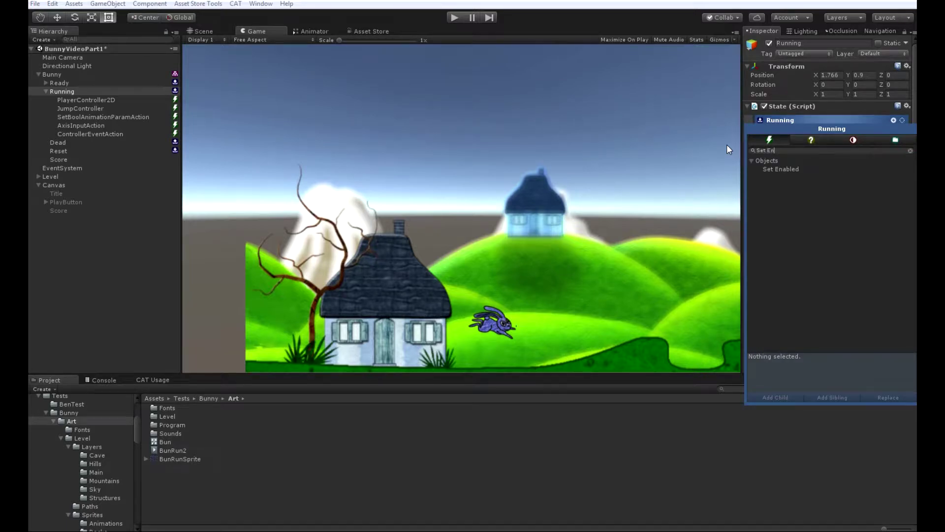
{"action": "double_click", "coordinate": [784, 170]}
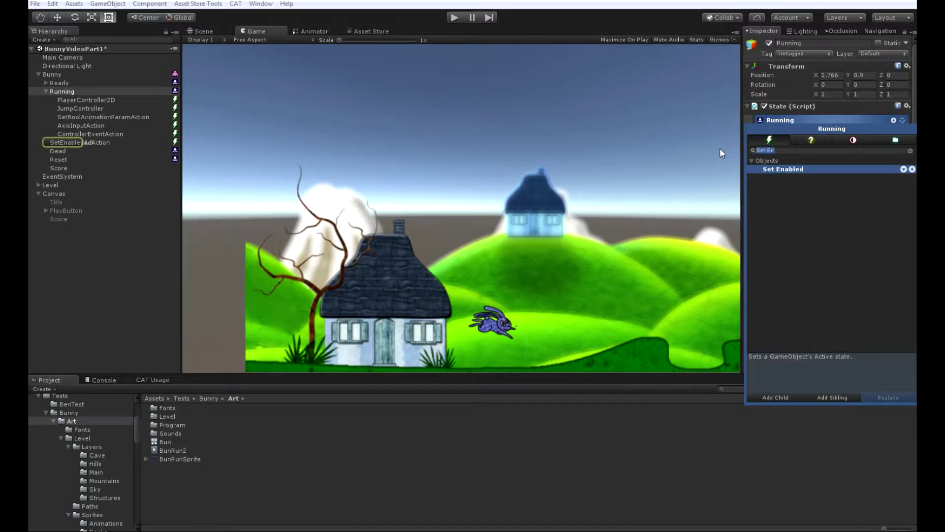
Add a Collision Trigger from the trigger category to the Running state.
{"action": "type", "text": "Coll"}
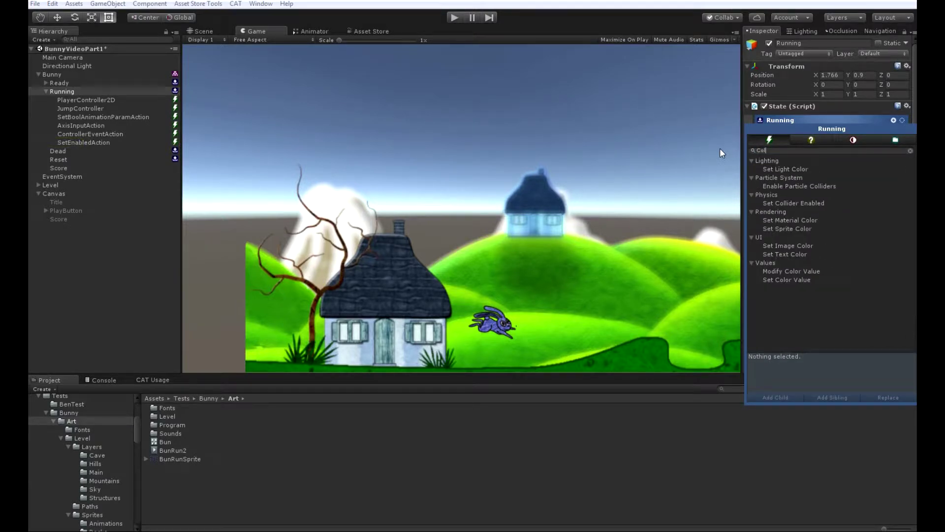
{"action": "key", "text": "BackSpace"}
{"action": "key", "text": "BackSpace"}
{"action": "key", "text": "BackSpace"}
{"action": "key", "text": "BackSpace"}
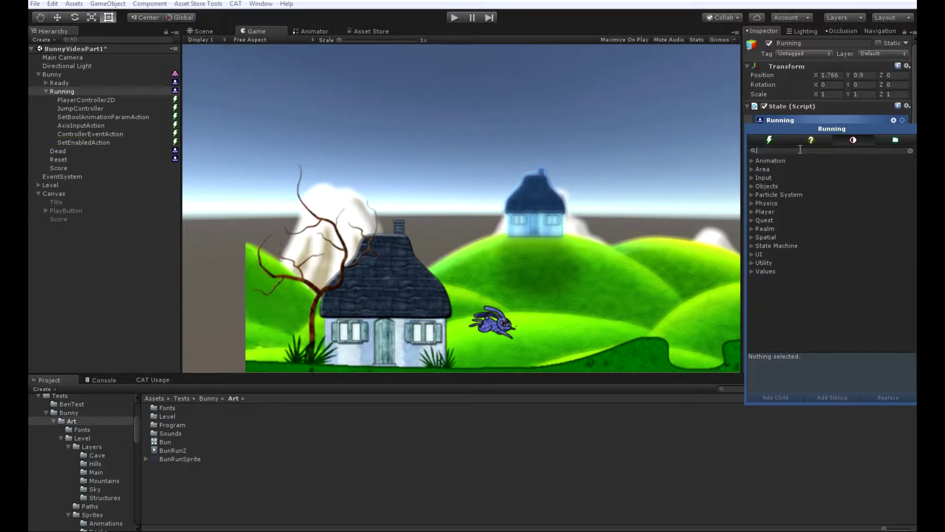
{"action": "type", "text": "Coll"}
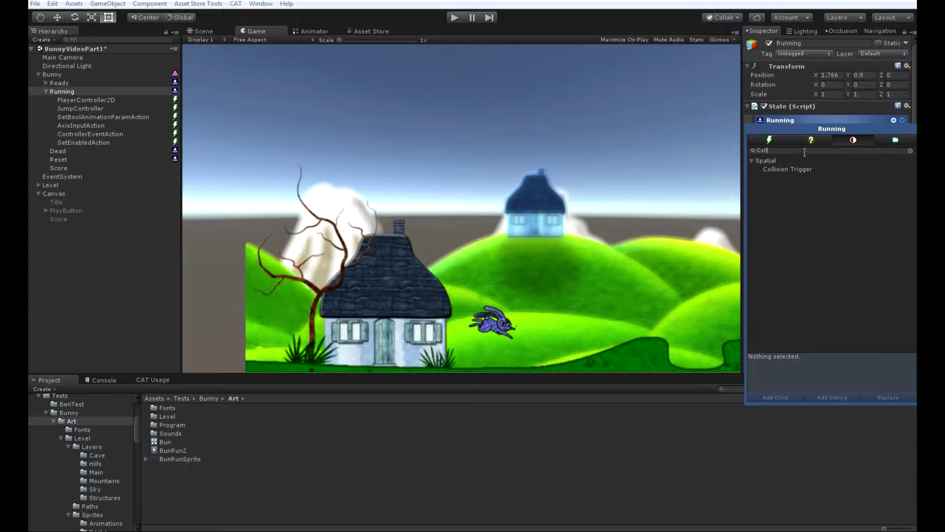
{"action": "left_click", "coordinate": [804, 169]}
{"action": "double_click", "coordinate": [783, 169]}
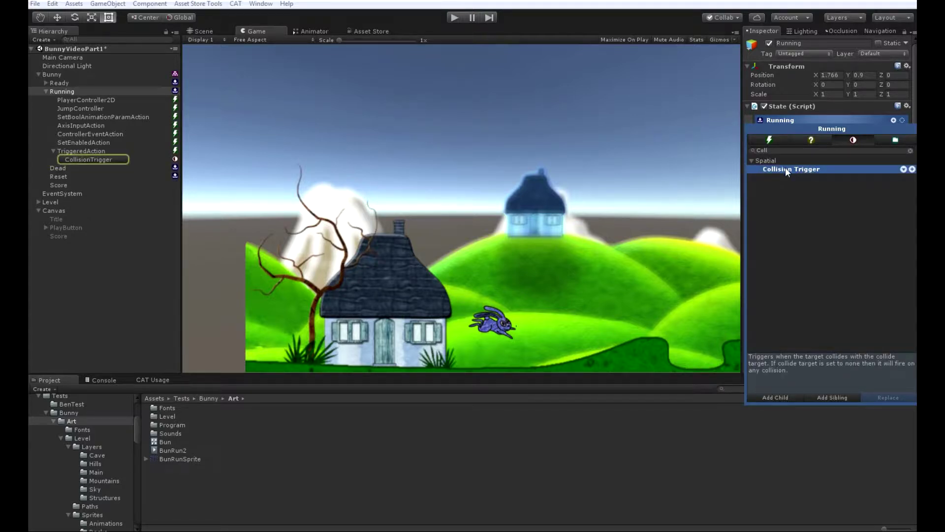
Add a Looping Action from the action category to the Running state.
{"action": "left_click", "coordinate": [770, 139]}
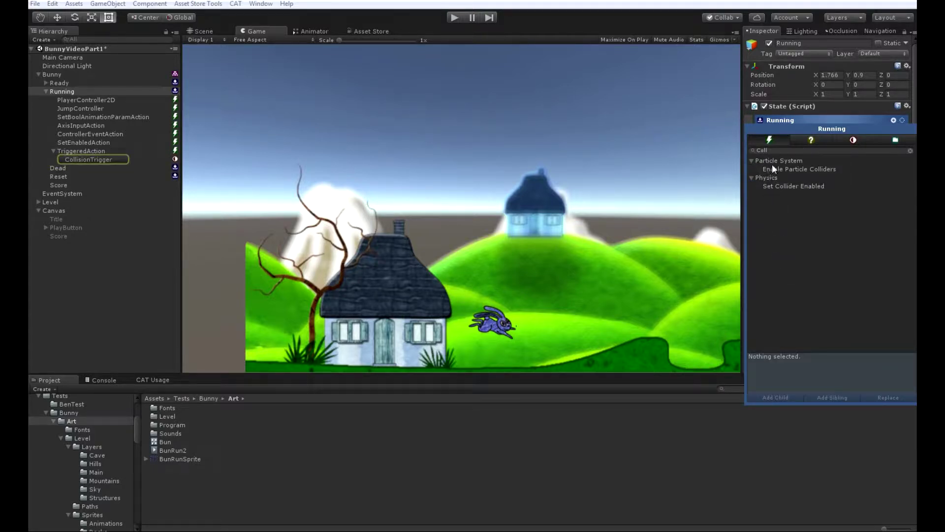
{"action": "type", "text": "Loo"}
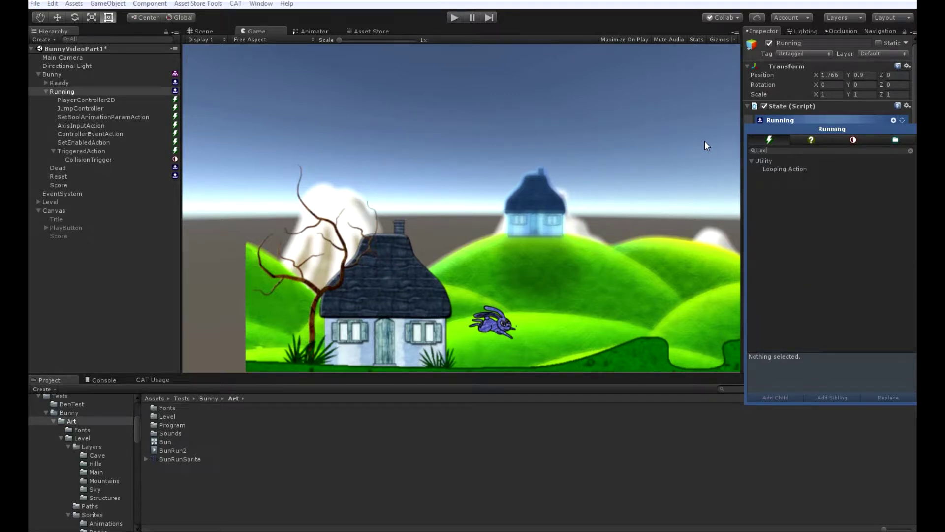
{"action": "double_click", "coordinate": [799, 169]}
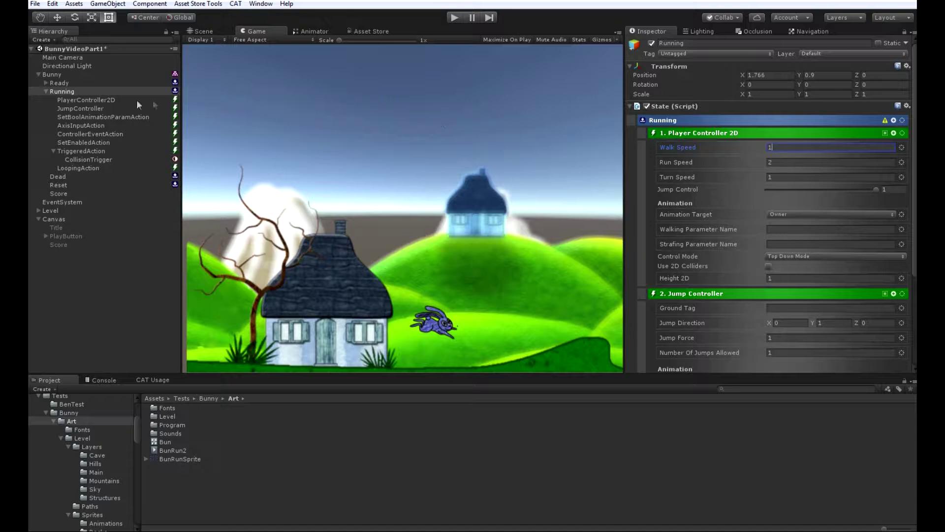
Set the walk speed of the Running state's Player Controller 2D to 3.
{"action": "left_click", "coordinate": [56, 73]}
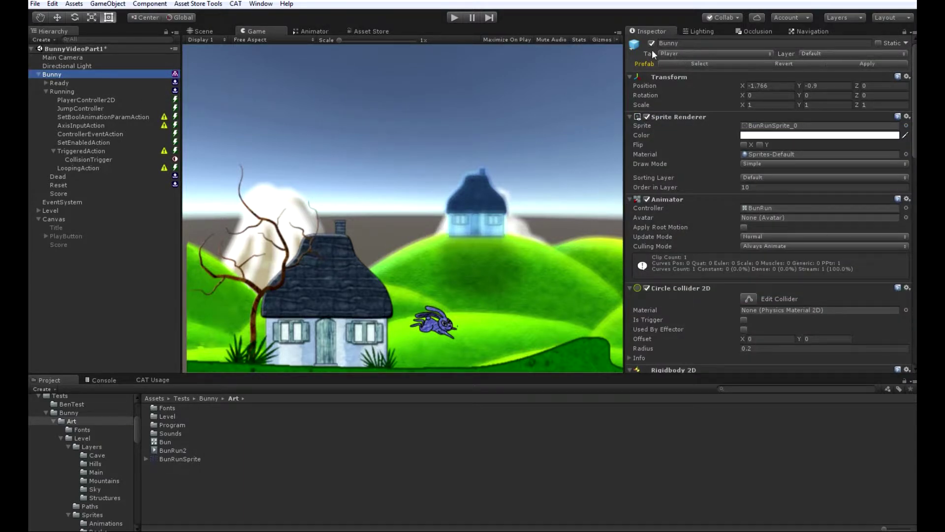
{"action": "left_click", "coordinate": [64, 91]}
{"action": "left_click", "coordinate": [783, 147]}
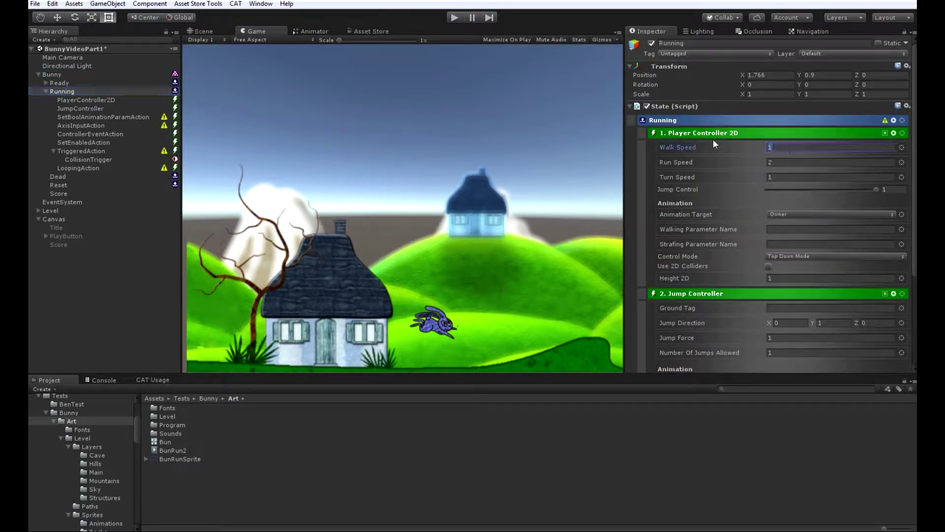
{"action": "type", "text": "3"}
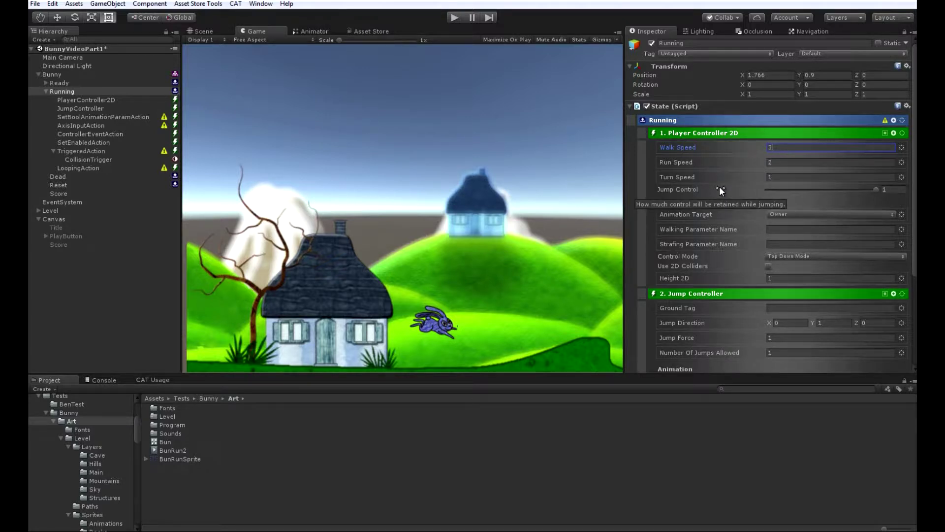
Switch the Player Controller 2D to Side Scroll Mode with 2D colliders enabled and a 2D height of 0.25.
{"action": "left_click", "coordinate": [794, 256]}
{"action": "left_click", "coordinate": [802, 279]}
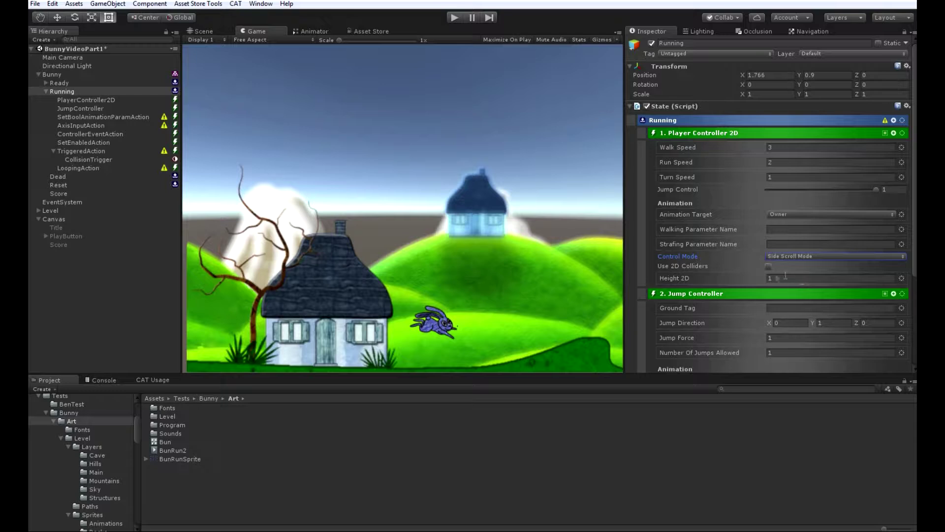
{"action": "left_click", "coordinate": [769, 267]}
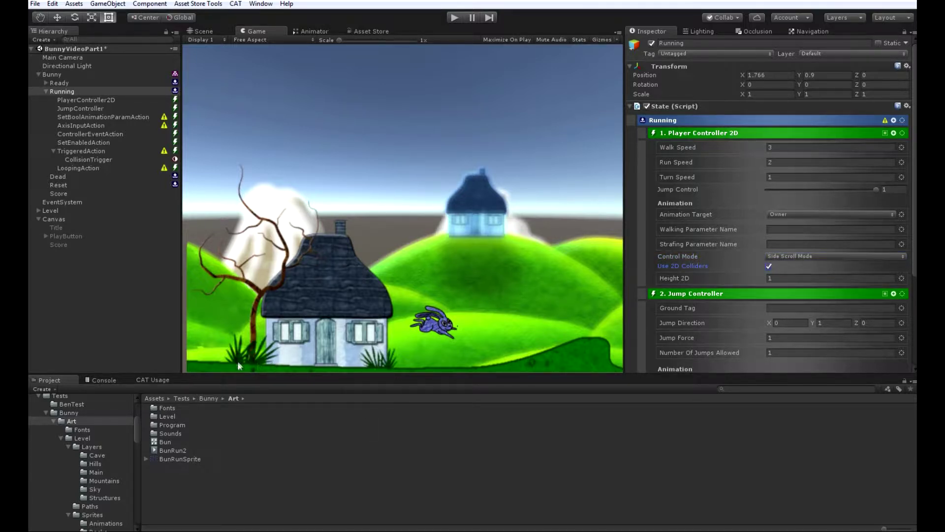
{"action": "left_click", "coordinate": [756, 279]}
{"action": "type", "text": "0.25"}
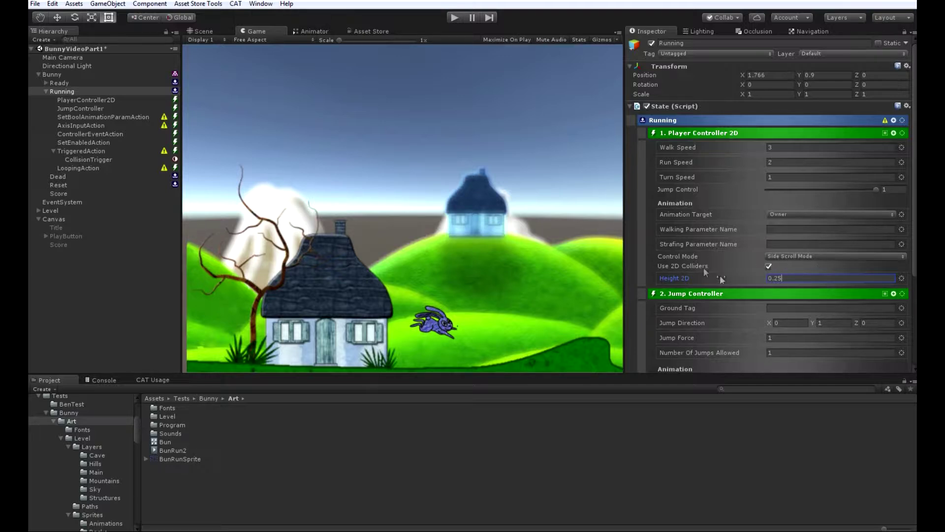
Set the Jump Controller's ground tag to Ground.
{"action": "scroll", "coordinate": [712, 275], "scroll_direction": "down", "scroll_amount": 3}
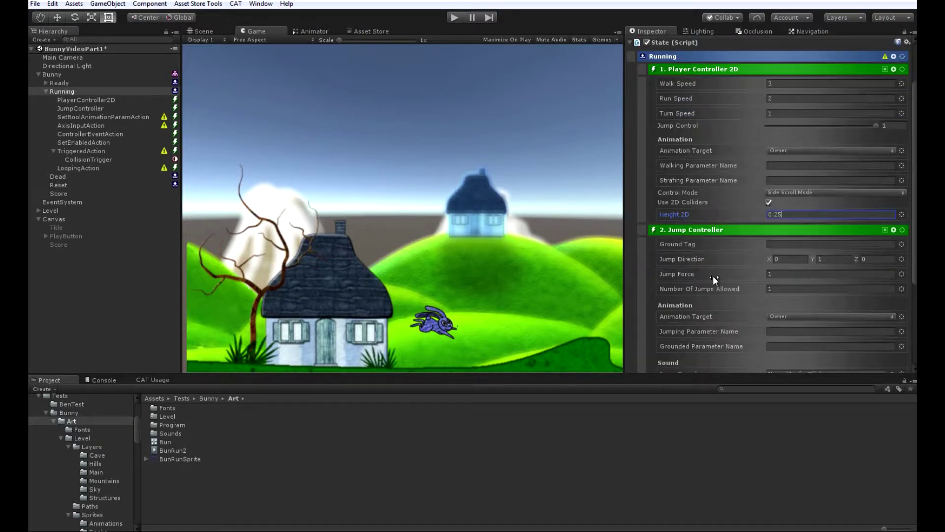
{"action": "scroll", "coordinate": [713, 261], "scroll_direction": "down", "scroll_amount": 2}
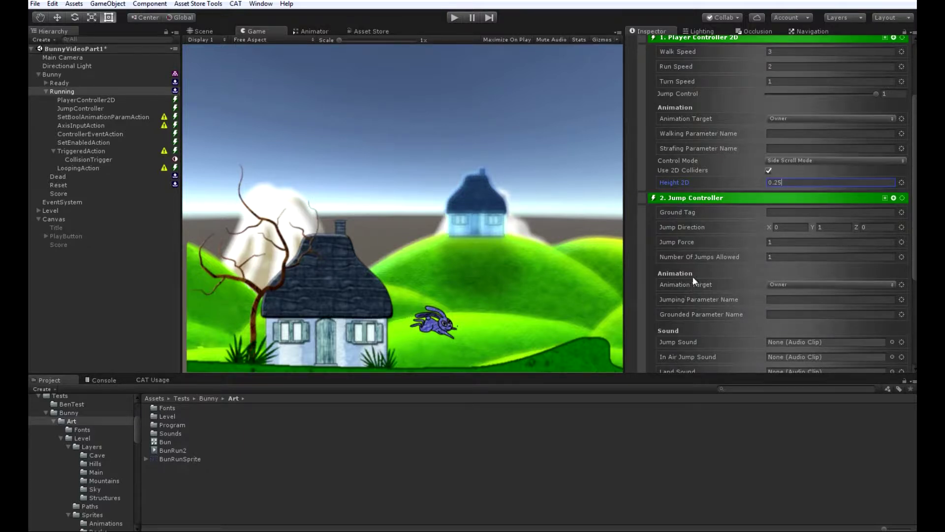
{"action": "scroll", "coordinate": [699, 266], "scroll_direction": "down", "scroll_amount": 3}
{"action": "scroll", "coordinate": [654, 181], "scroll_direction": "down", "scroll_amount": 1}
{"action": "left_click", "coordinate": [789, 116]}
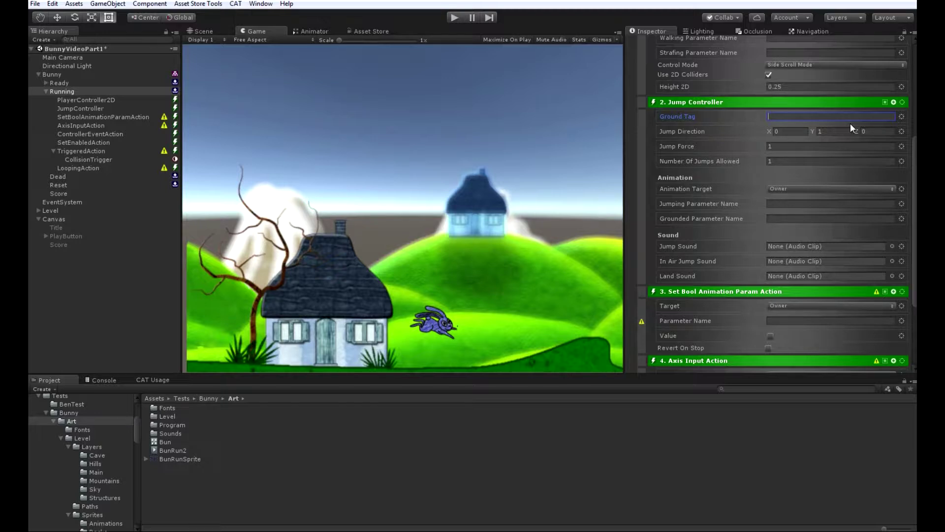
{"action": "type", "text": "Ground"}
Check the tag assigned to the Level object, and return to the Running state's Jump Controller settings.
{"action": "left_click", "coordinate": [39, 210]}
{"action": "left_click", "coordinate": [55, 208]}
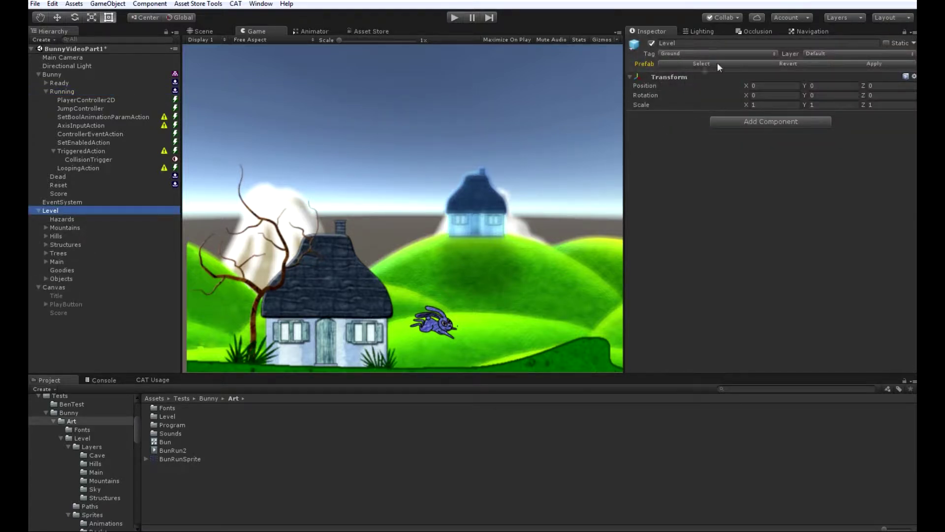
{"action": "left_click", "coordinate": [38, 210]}
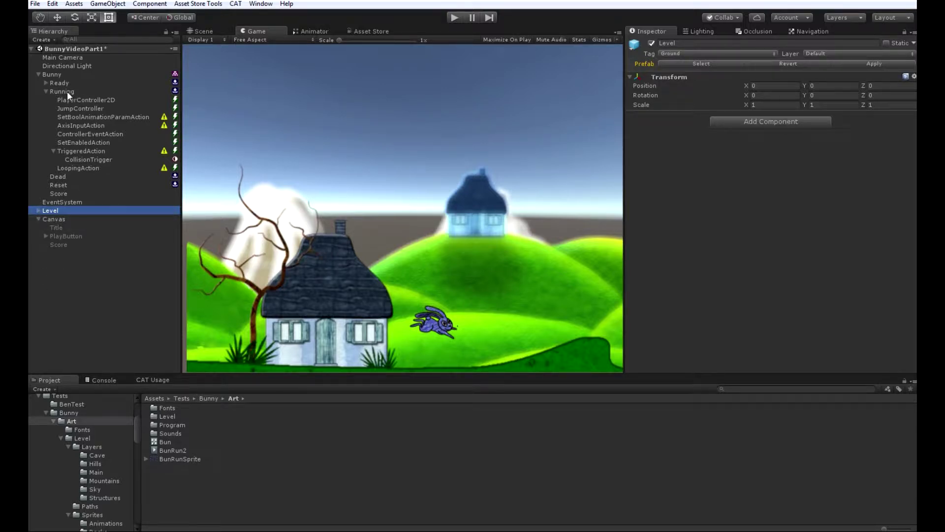
{"action": "left_click", "coordinate": [67, 91]}
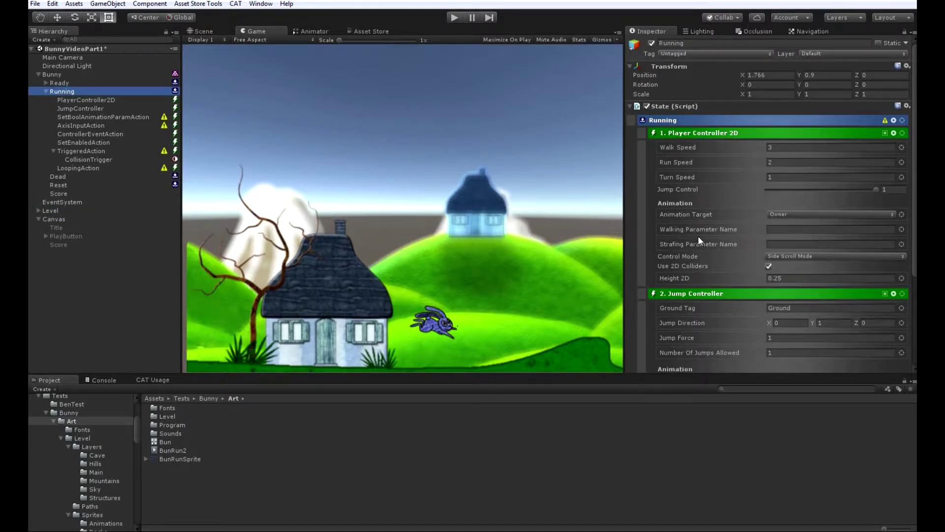
{"action": "scroll", "coordinate": [698, 235], "scroll_direction": "down", "scroll_amount": 3}
{"action": "scroll", "coordinate": [698, 234], "scroll_direction": "down", "scroll_amount": 3}
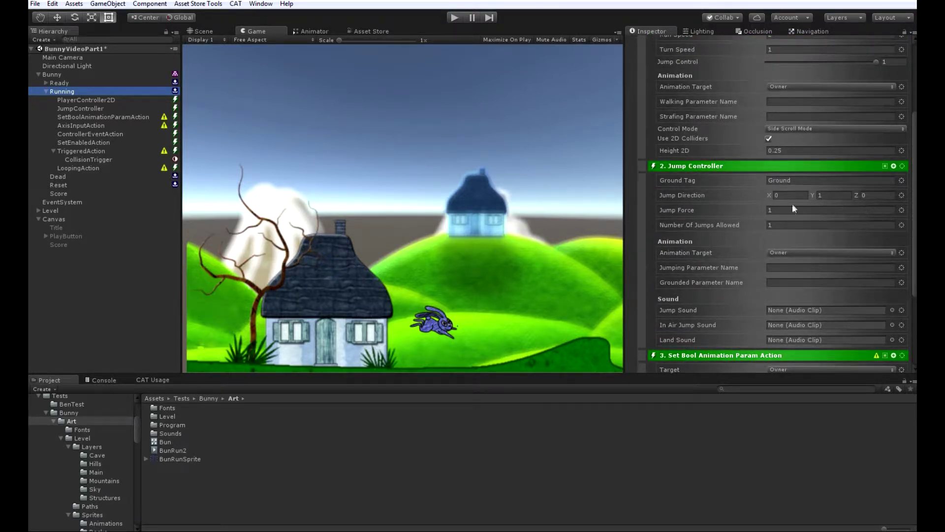
Set the Jump Controller's jump force to 7 and the number of jumps allowed to 2.
{"action": "left_click_drag", "start_coordinate": [783, 210], "coordinate": [737, 211]}
{"action": "type", "text": "7"}
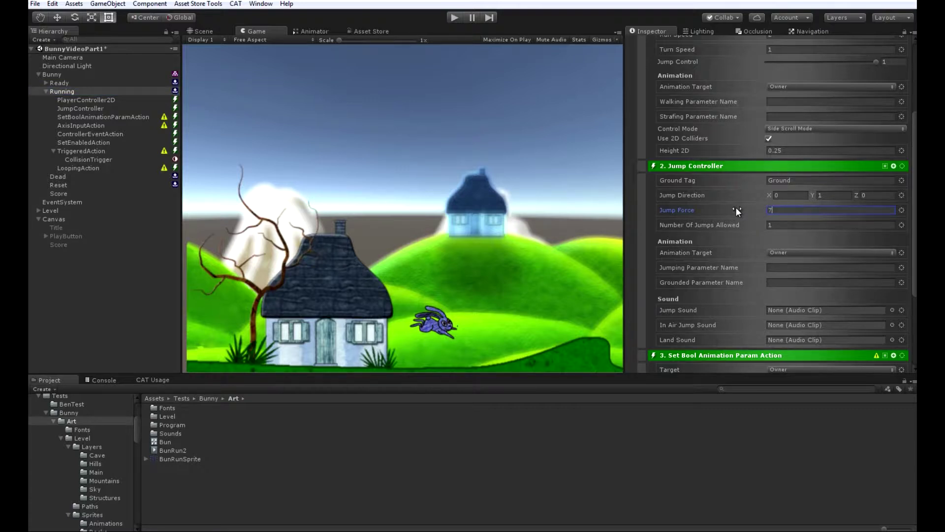
{"action": "left_click_drag", "start_coordinate": [791, 227], "coordinate": [727, 227]}
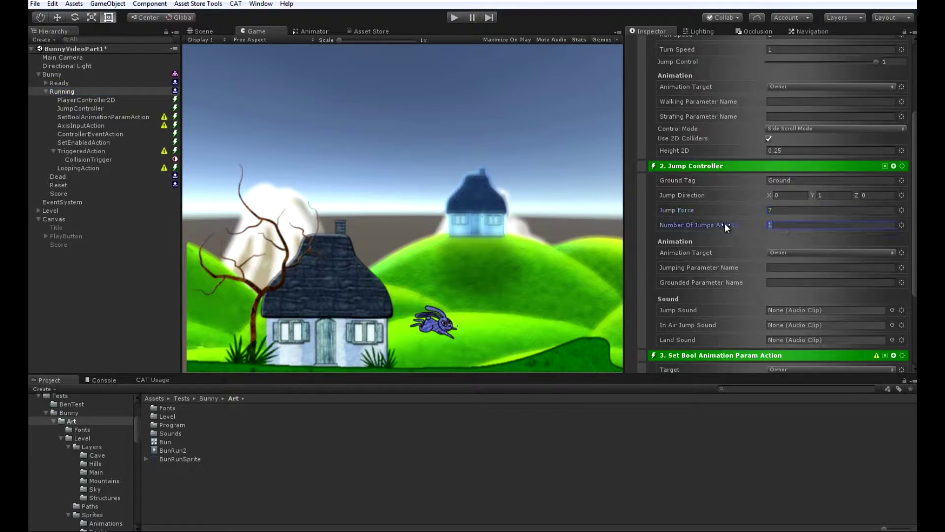
{"action": "type", "text": "2"}
Search the project assets for "Ju" and assign the Jump audio clip as the Jump Controller's jump sound.
{"action": "scroll", "coordinate": [672, 234], "scroll_direction": "down", "scroll_amount": 2}
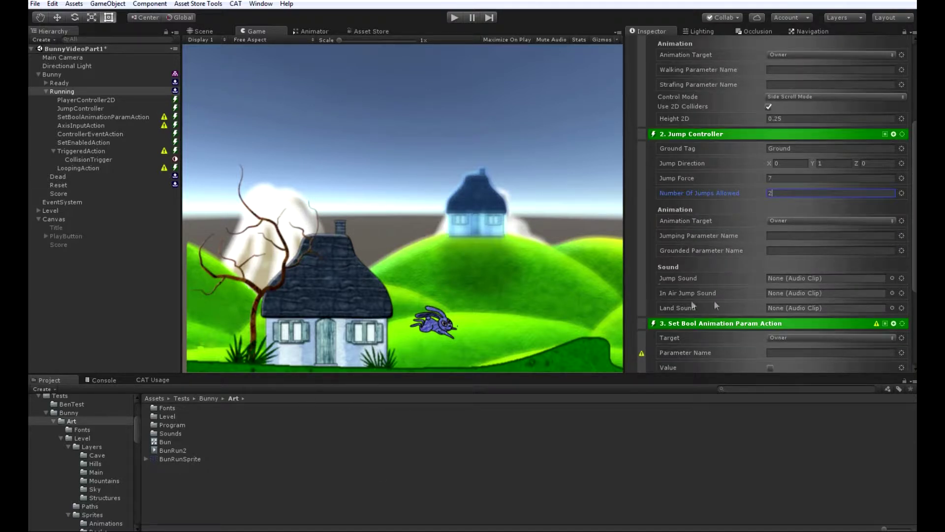
{"action": "left_click", "coordinate": [746, 388]}
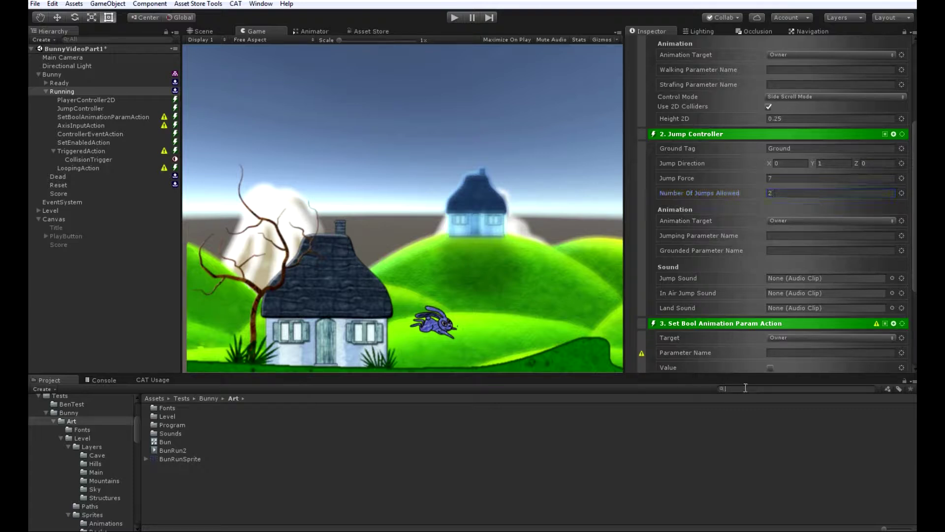
{"action": "type", "text": "Jus"}
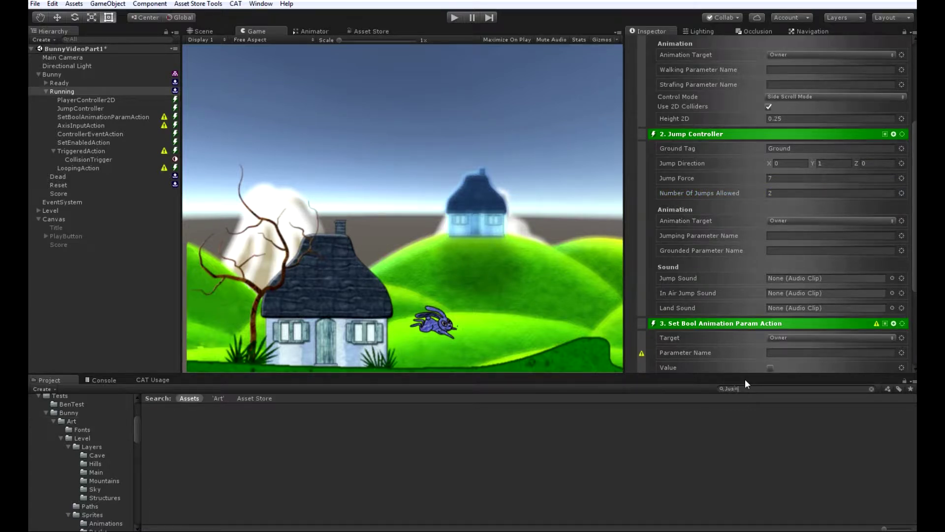
{"action": "key", "text": "BackSpace"}
{"action": "left_click_drag", "start_coordinate": [166, 416], "coordinate": [797, 302]}
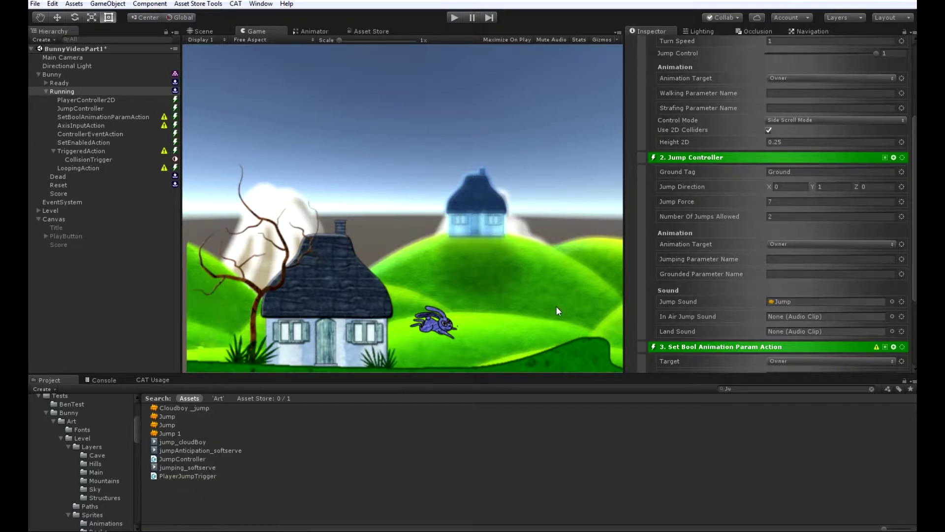
Set the Set Bool Animation Param Action's parameter name to Running, with Value and Revert On Stop enabled.
{"action": "scroll", "coordinate": [699, 229], "scroll_direction": "down", "scroll_amount": 5}
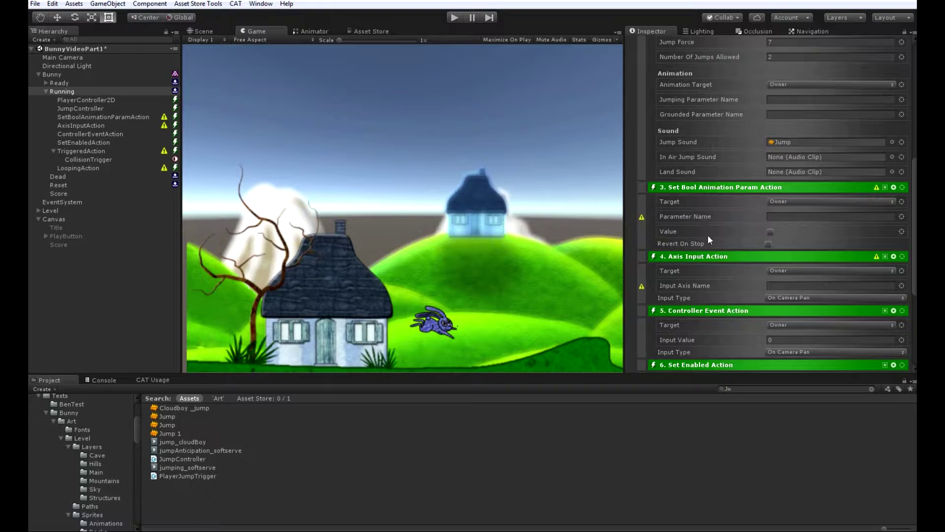
{"action": "scroll", "coordinate": [709, 235], "scroll_direction": "down", "scroll_amount": 3}
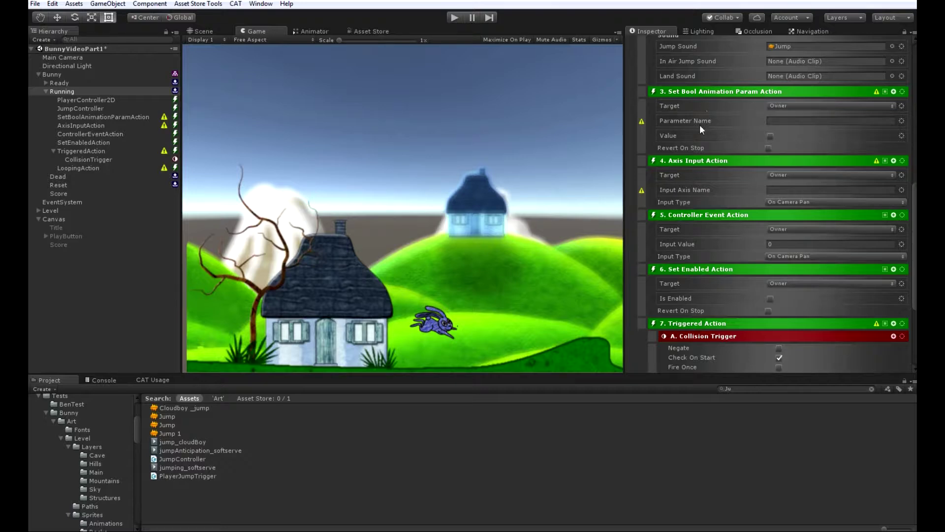
{"action": "scroll", "coordinate": [719, 158], "scroll_direction": "up", "scroll_amount": 10}
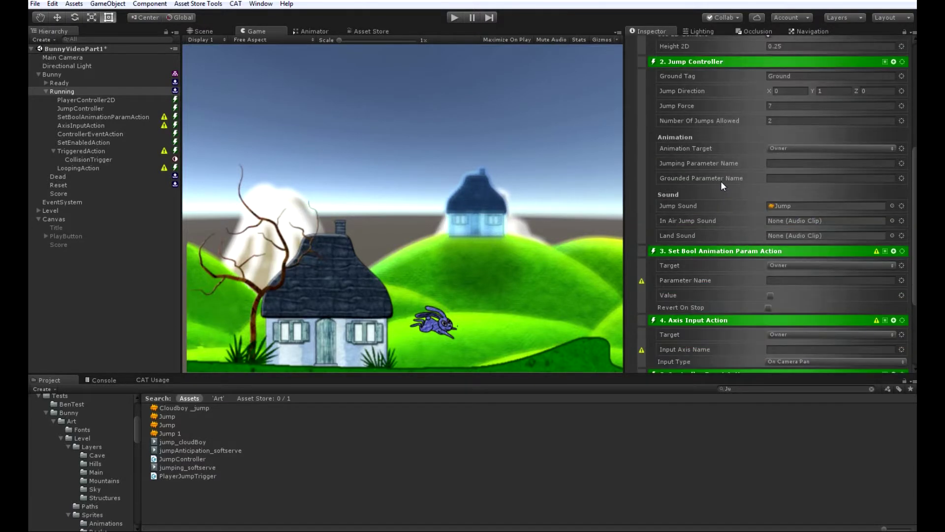
{"action": "scroll", "coordinate": [721, 183], "scroll_direction": "up", "scroll_amount": 3}
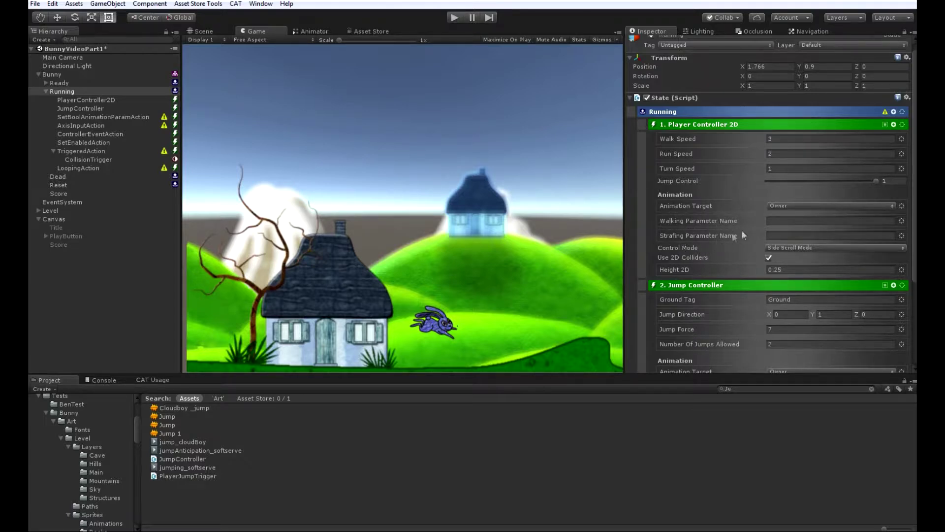
{"action": "scroll", "coordinate": [716, 219], "scroll_direction": "down", "scroll_amount": 9}
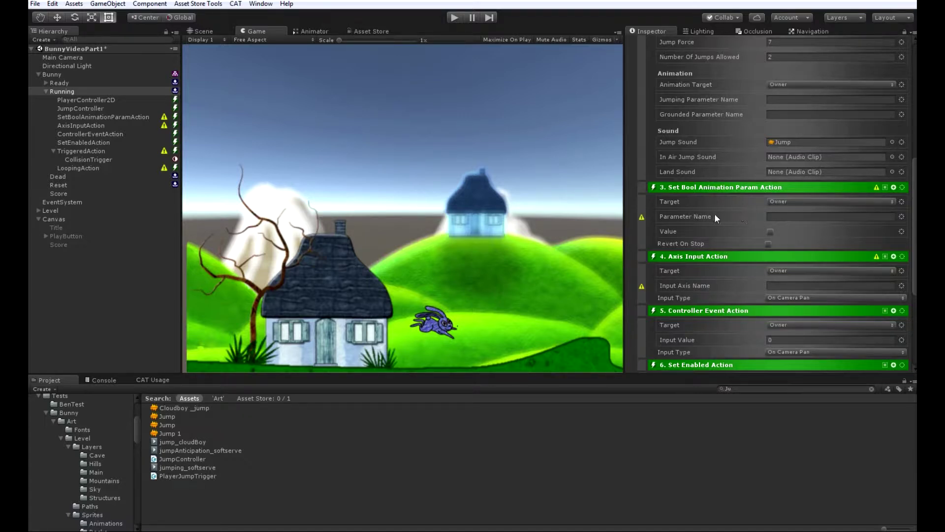
{"action": "left_click", "coordinate": [802, 217]}
{"action": "type", "text": "Running"}
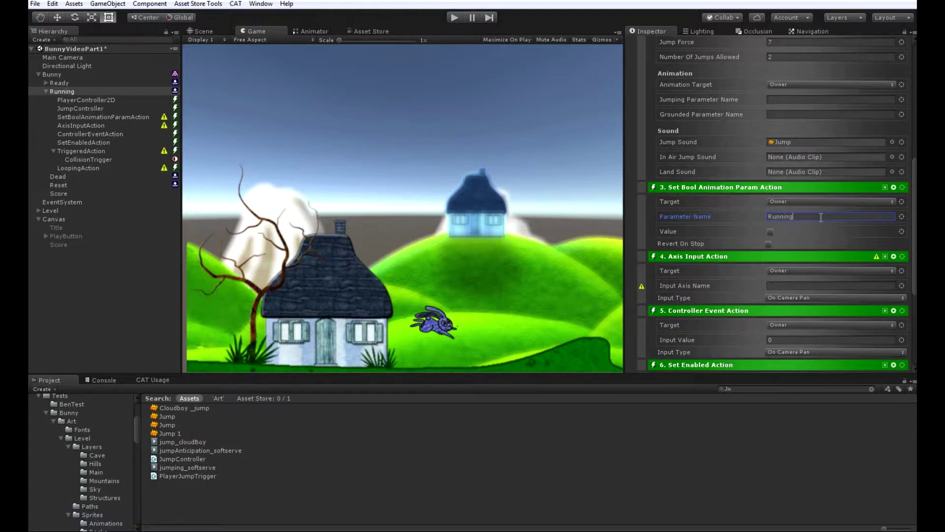
{"action": "left_click", "coordinate": [770, 232]}
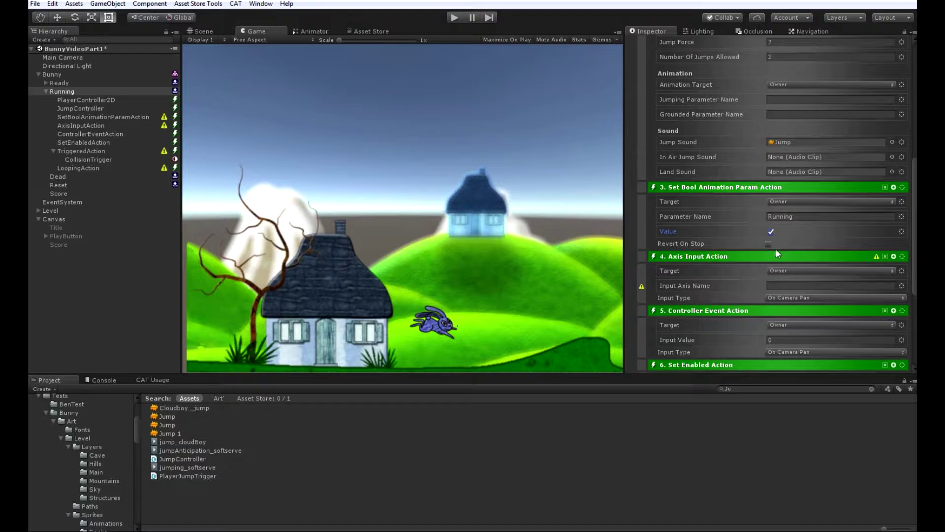
{"action": "left_click", "coordinate": [769, 245]}
Configure the Axis Input Action with the input axis name Jump and the input type On Jump.
{"action": "scroll", "coordinate": [708, 271], "scroll_direction": "down", "scroll_amount": 3}
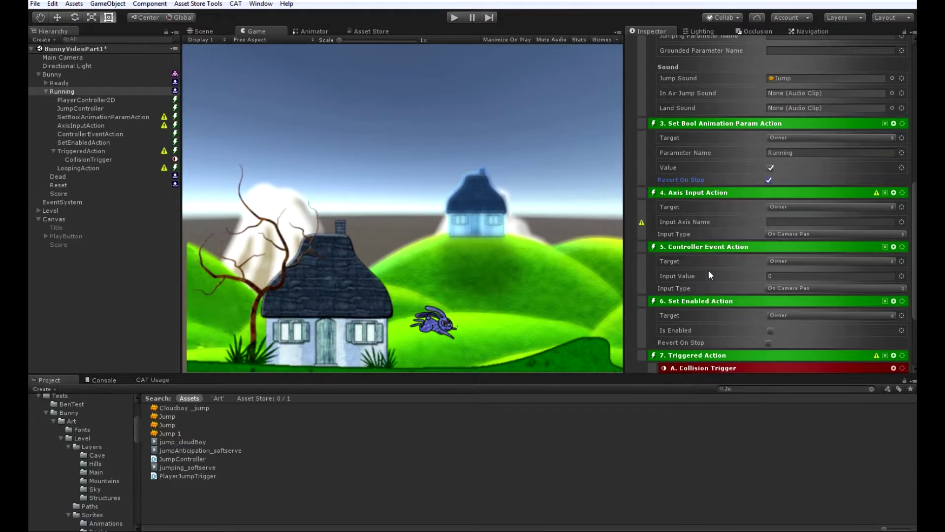
{"action": "scroll", "coordinate": [707, 269], "scroll_direction": "down", "scroll_amount": 2}
{"action": "left_click", "coordinate": [836, 189]}
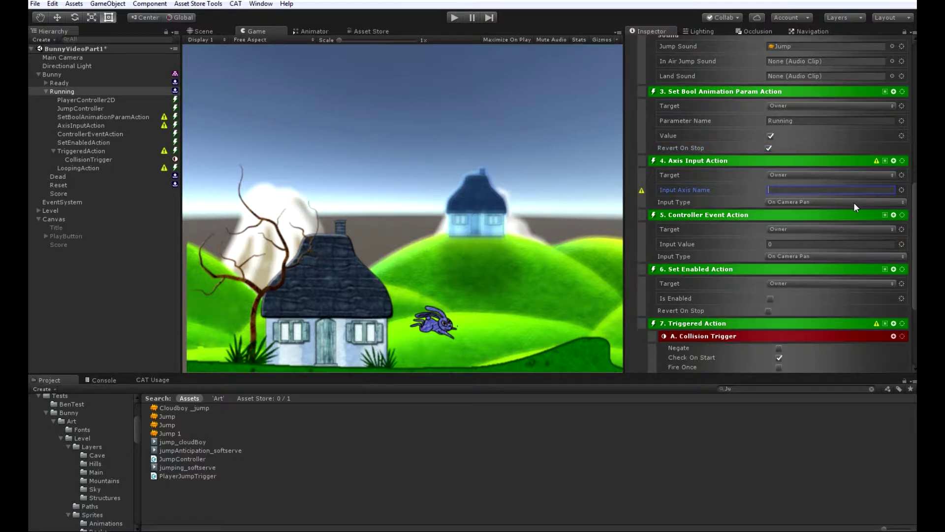
{"action": "type", "text": "Jump"}
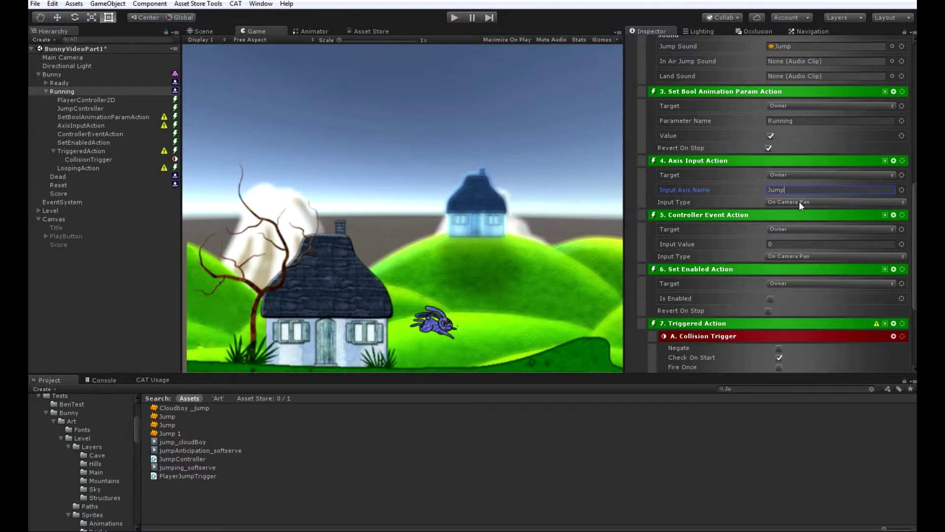
{"action": "left_click", "coordinate": [799, 202]}
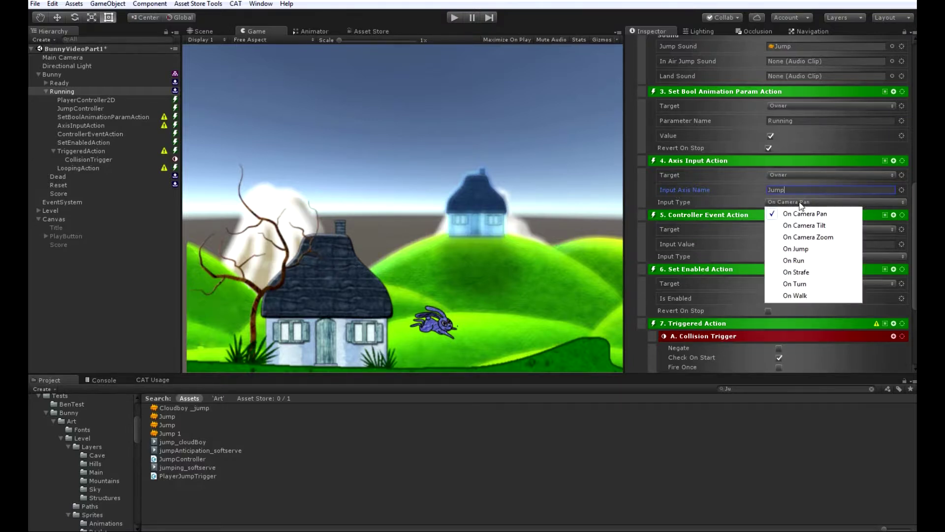
{"action": "left_click", "coordinate": [799, 249]}
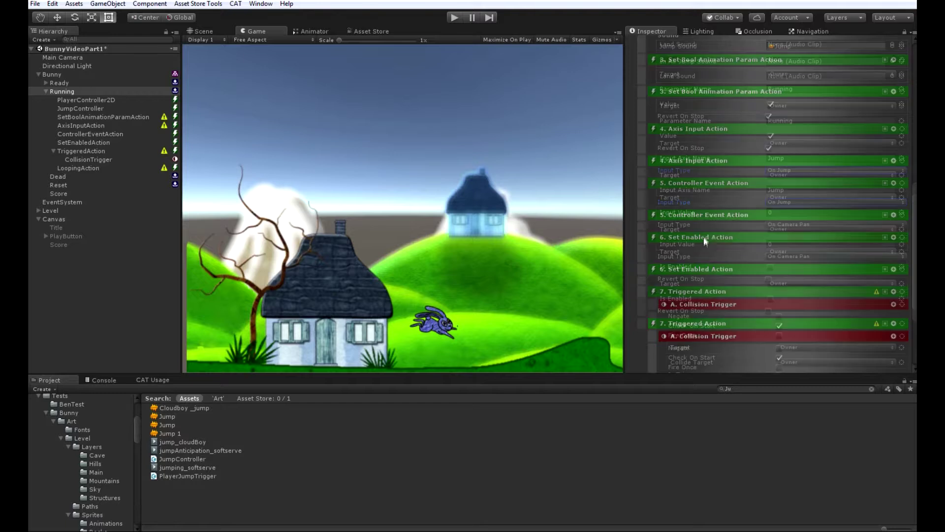
Configure the Controller Event Action with an input value of 1 and the input type On Walk.
{"action": "scroll", "coordinate": [704, 234], "scroll_direction": "down", "scroll_amount": 4}
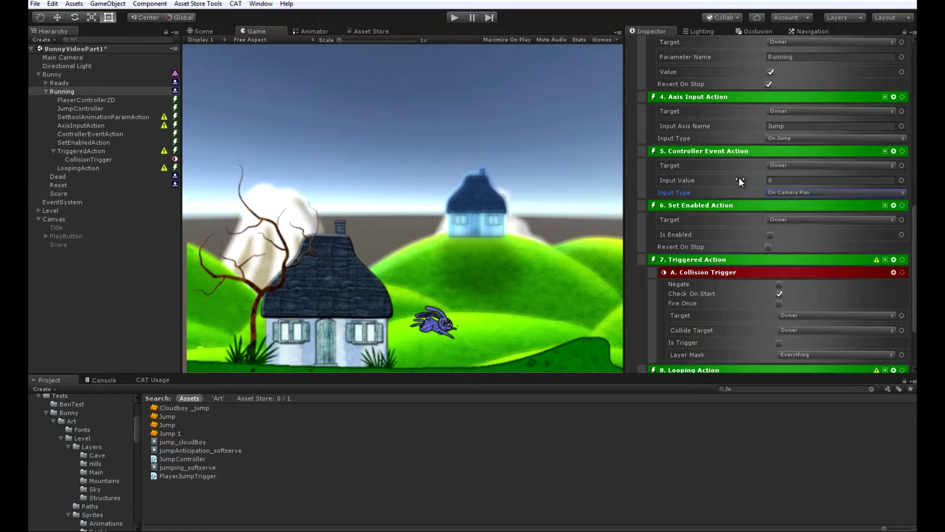
{"action": "left_click", "coordinate": [800, 182]}
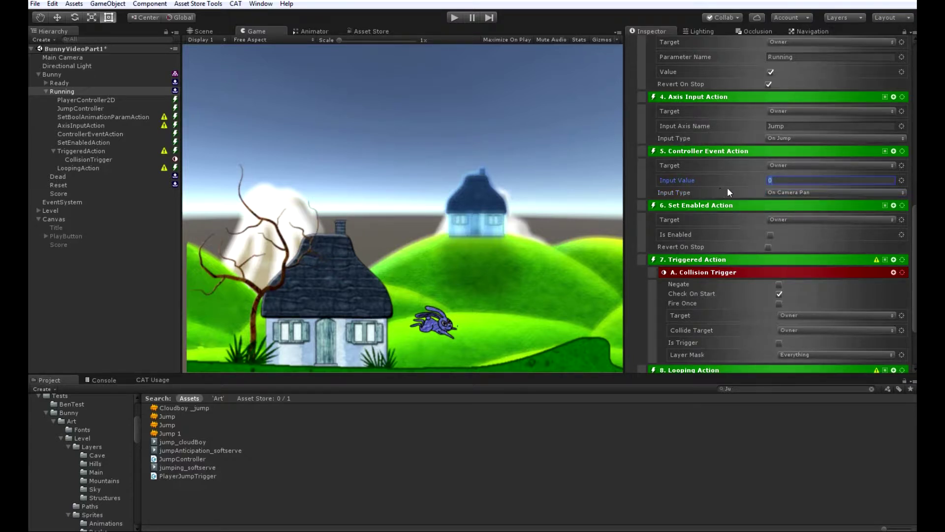
{"action": "type", "text": "1"}
{"action": "left_click", "coordinate": [783, 192]}
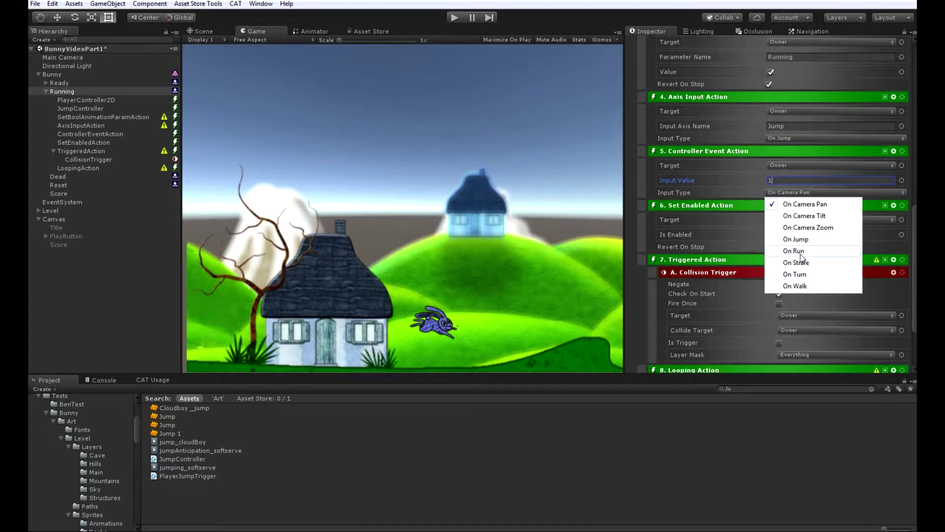
{"action": "left_click", "coordinate": [823, 285]}
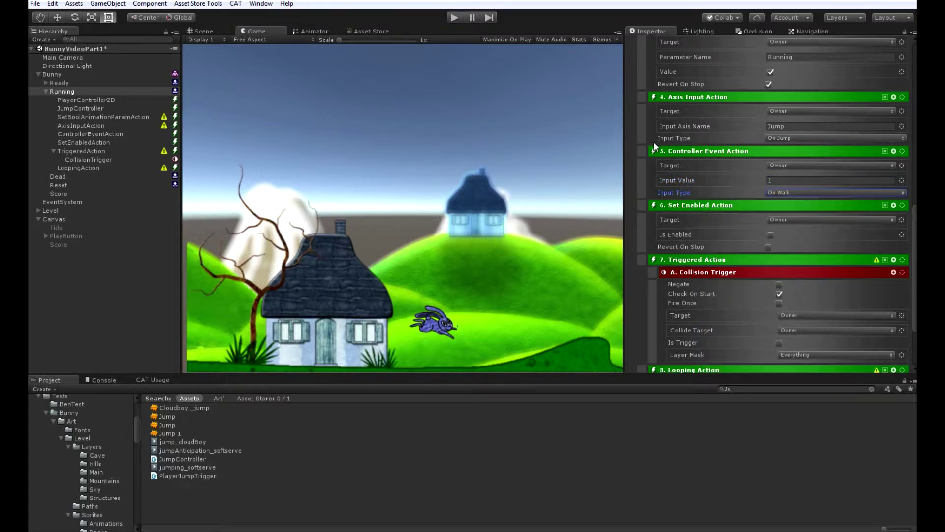
Target the Set Enabled Action at the named Canvas object and add a path entry to that target.
{"action": "scroll", "coordinate": [679, 155], "scroll_direction": "down", "scroll_amount": 2}
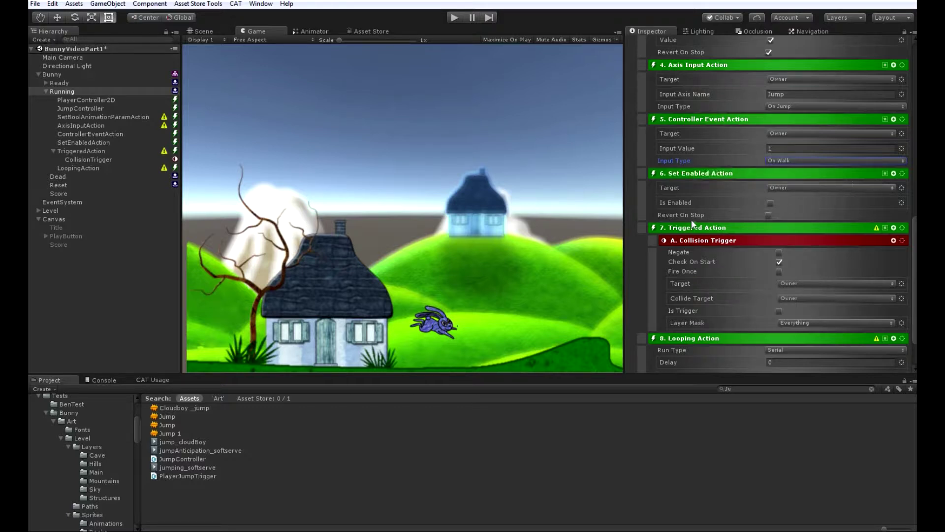
{"action": "scroll", "coordinate": [724, 196], "scroll_direction": "down", "scroll_amount": 3}
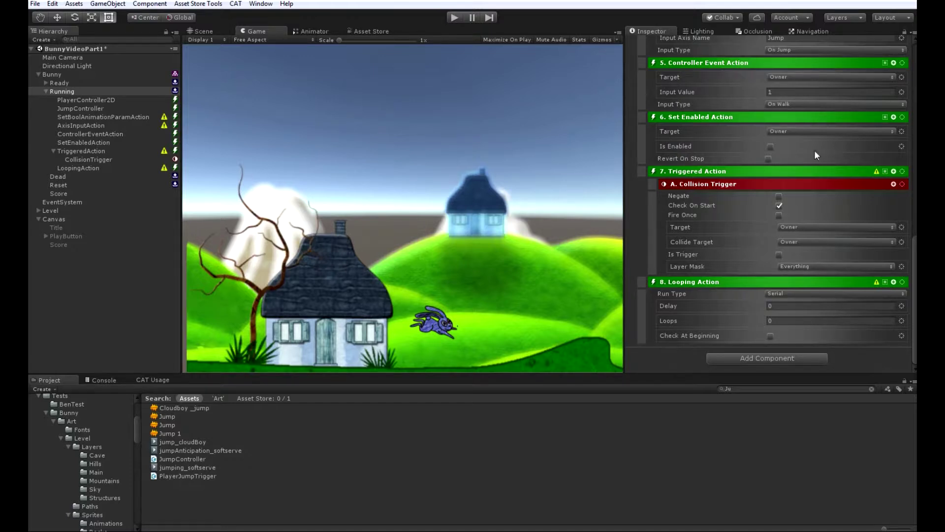
{"action": "left_click", "coordinate": [808, 132]}
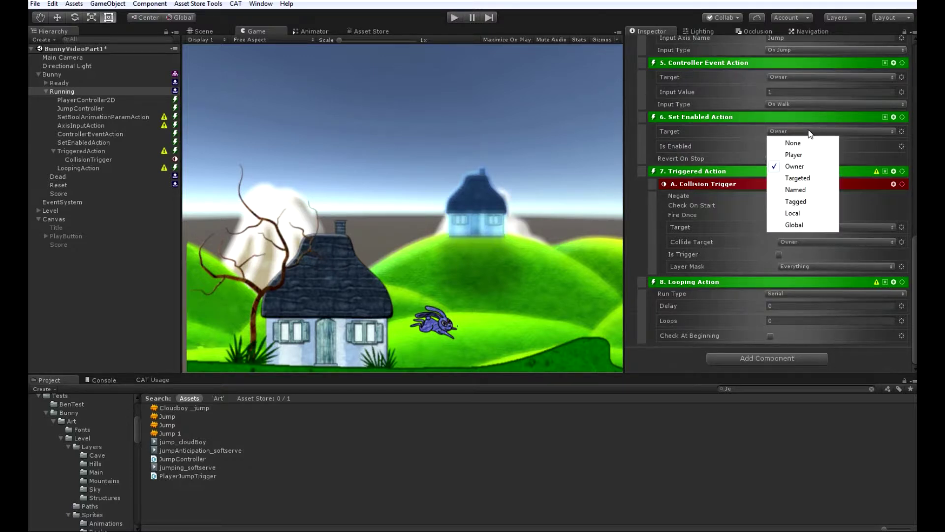
{"action": "left_click", "coordinate": [808, 190]}
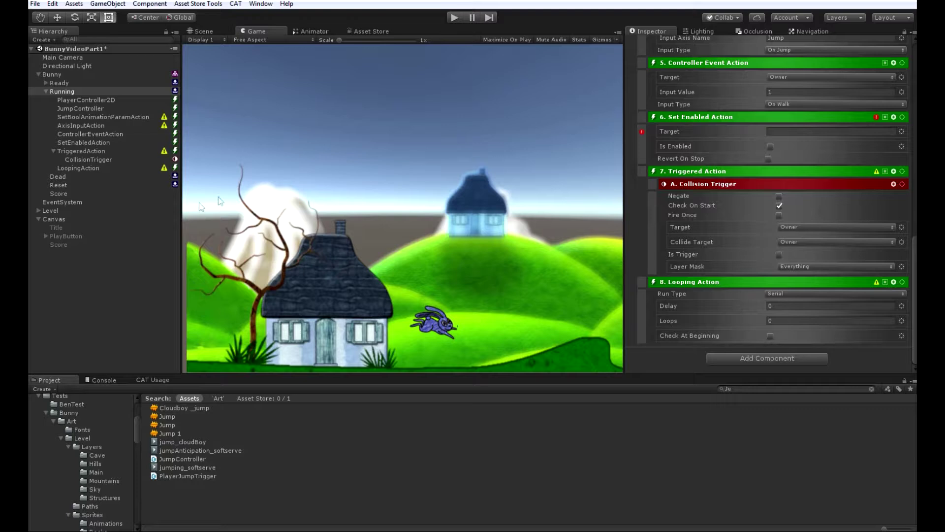
{"action": "left_click_drag", "start_coordinate": [60, 217], "coordinate": [814, 130]}
{"action": "left_click", "coordinate": [903, 131]}
{"action": "mouse_move", "coordinate": [879, 239]}
{"action": "left_click", "coordinate": [797, 237]}
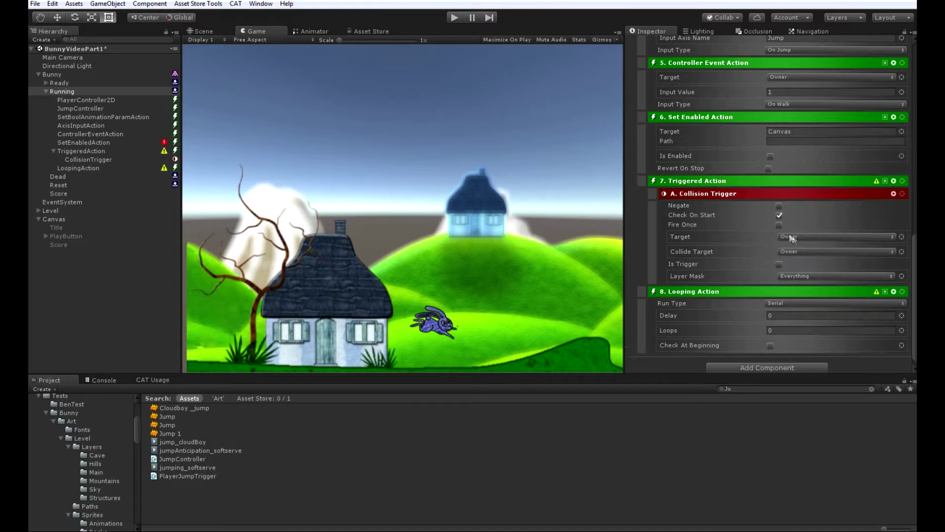
Set the Set Enabled Action's target path to Score and turn on Is Enabled.
{"action": "left_click", "coordinate": [792, 141]}
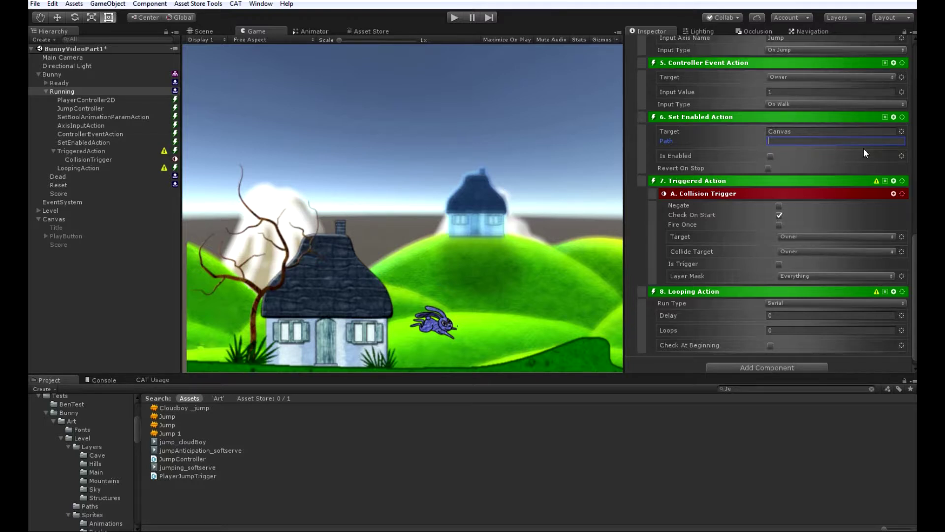
{"action": "type", "text": "Score"}
{"action": "left_click", "coordinate": [769, 155]}
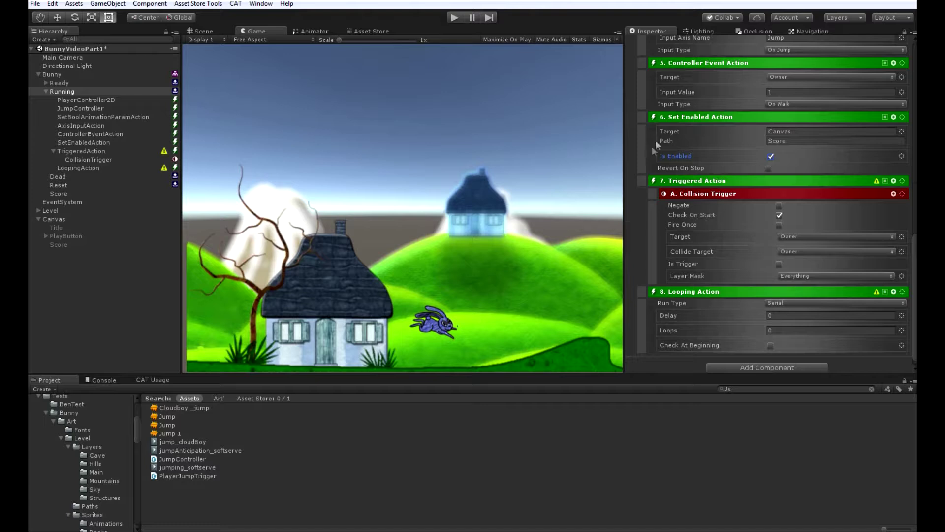
Set the Collision Trigger's collide target to objects tagged Hazard and turn on Is Trigger.
{"action": "scroll", "coordinate": [739, 187], "scroll_direction": "down", "scroll_amount": 1}
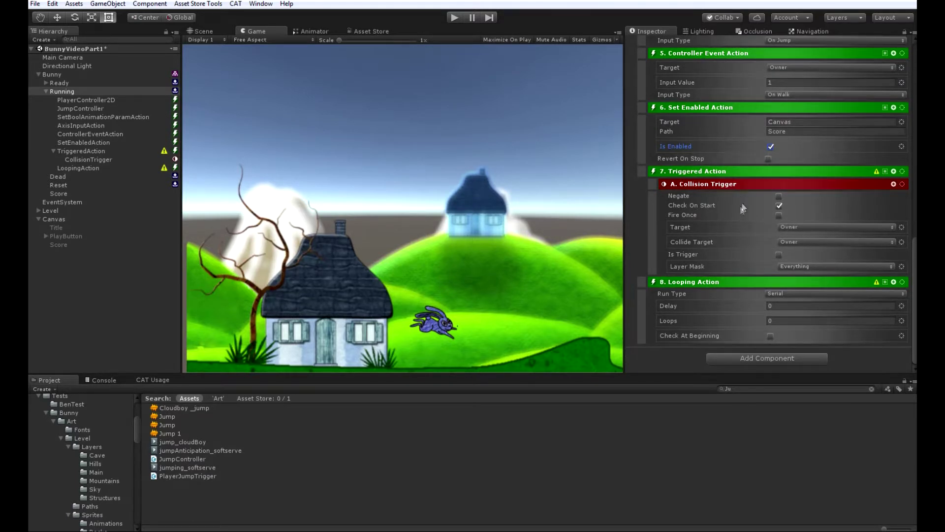
{"action": "mouse_move", "coordinate": [733, 209]}
{"action": "left_click", "coordinate": [796, 242]}
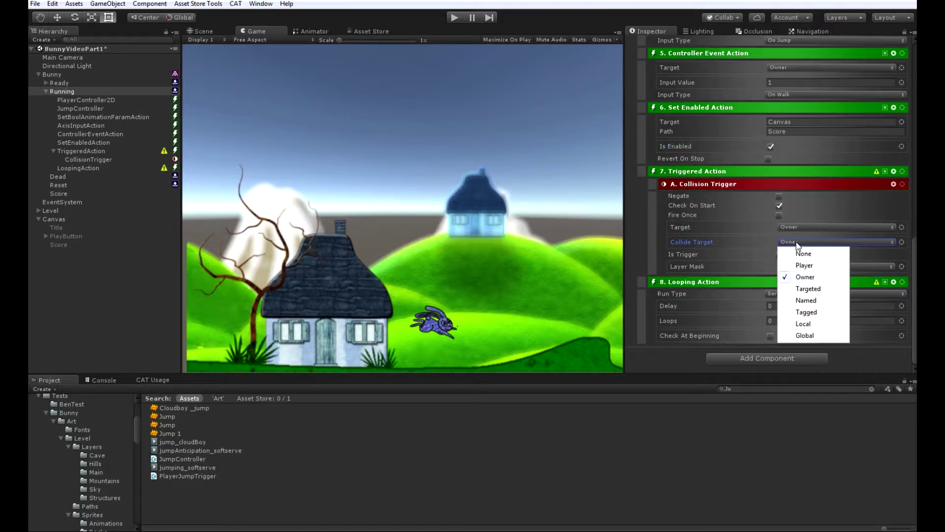
{"action": "left_click", "coordinate": [819, 311]}
{"action": "left_click", "coordinate": [814, 241]}
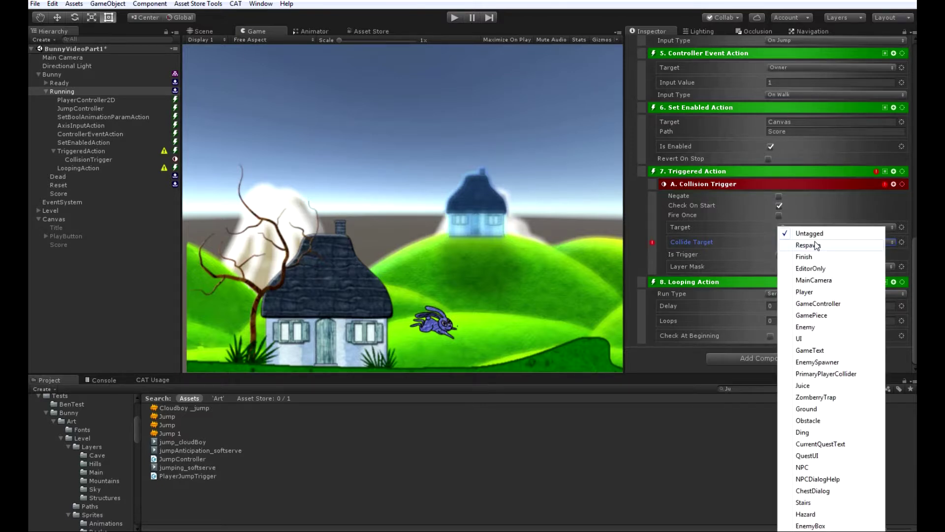
{"action": "left_click", "coordinate": [806, 514]}
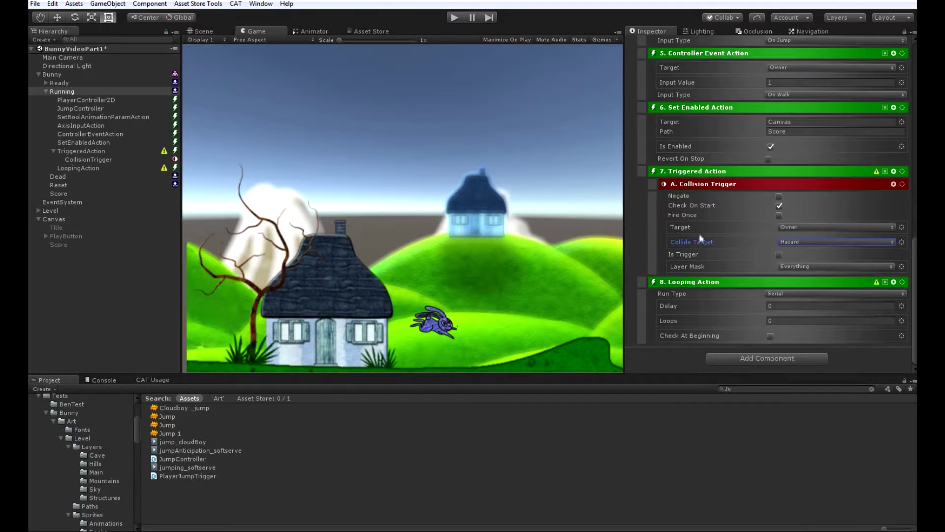
{"action": "left_click", "coordinate": [779, 255]}
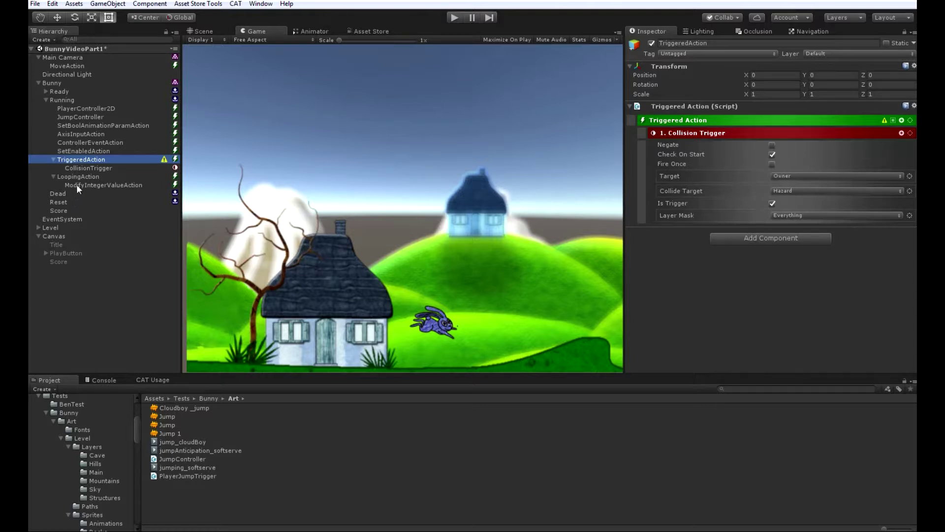
Add a Change State Action to the Triggered Action after the Collision Trigger and set its state name to Dead.
{"action": "left_click", "coordinate": [902, 120]}
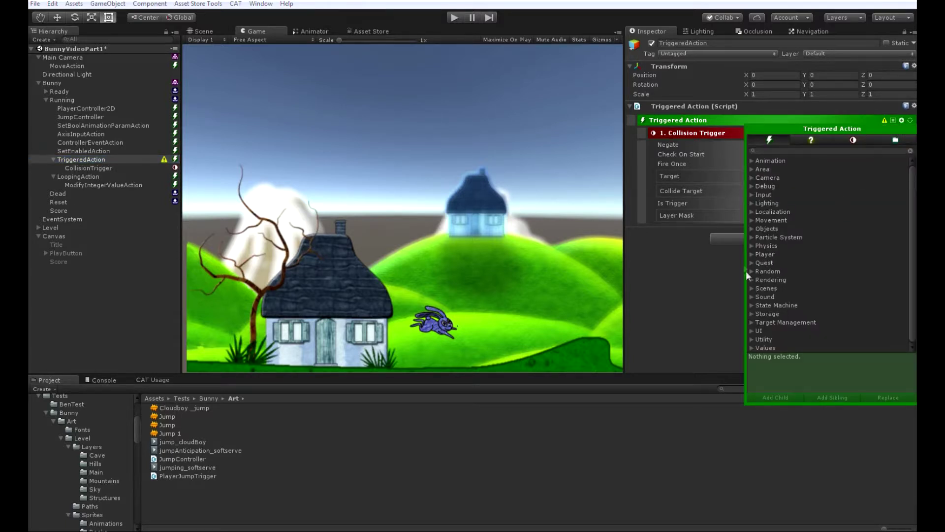
{"action": "left_click", "coordinate": [751, 305]}
{"action": "double_click", "coordinate": [776, 314]}
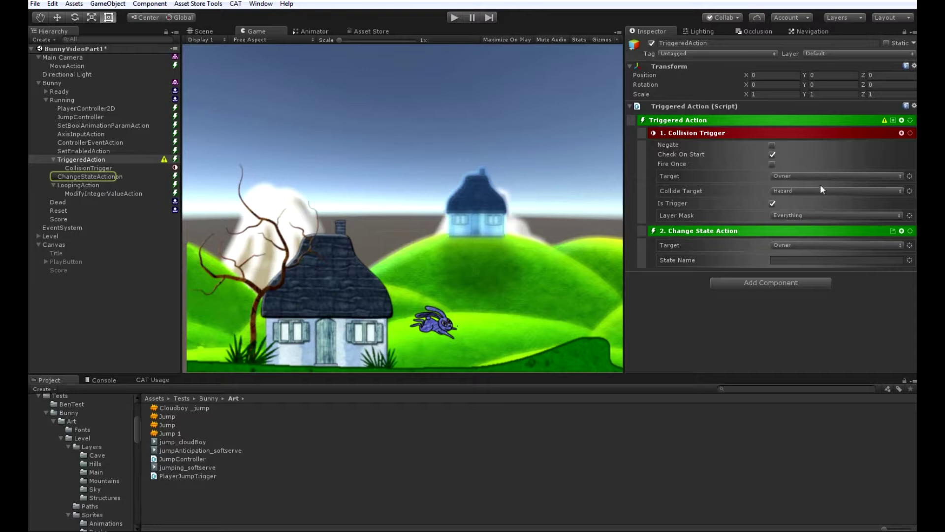
{"action": "left_click", "coordinate": [802, 258]}
{"action": "left_click_drag", "start_coordinate": [650, 266], "coordinate": [802, 259]}
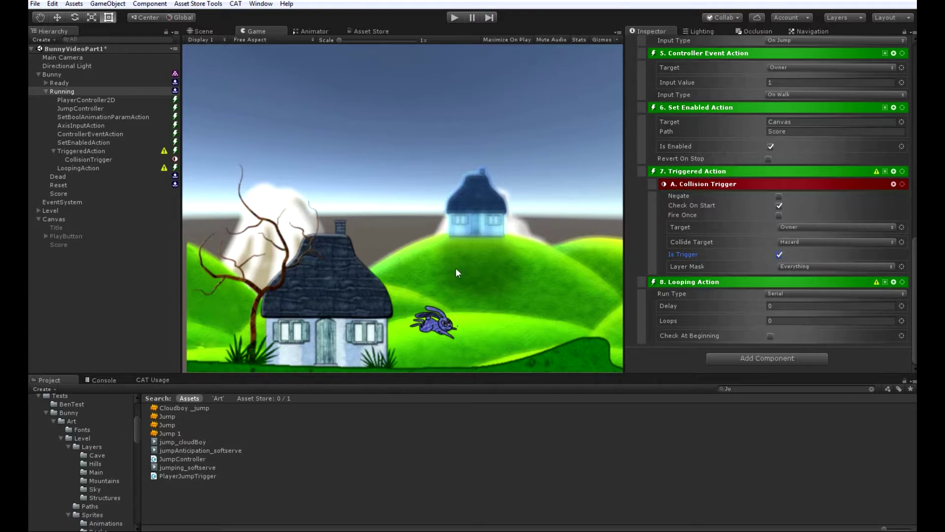
Set the Looping Action's delay to 0.25 and add a Modify Integer Value action as its child.
{"action": "left_click", "coordinate": [770, 306]}
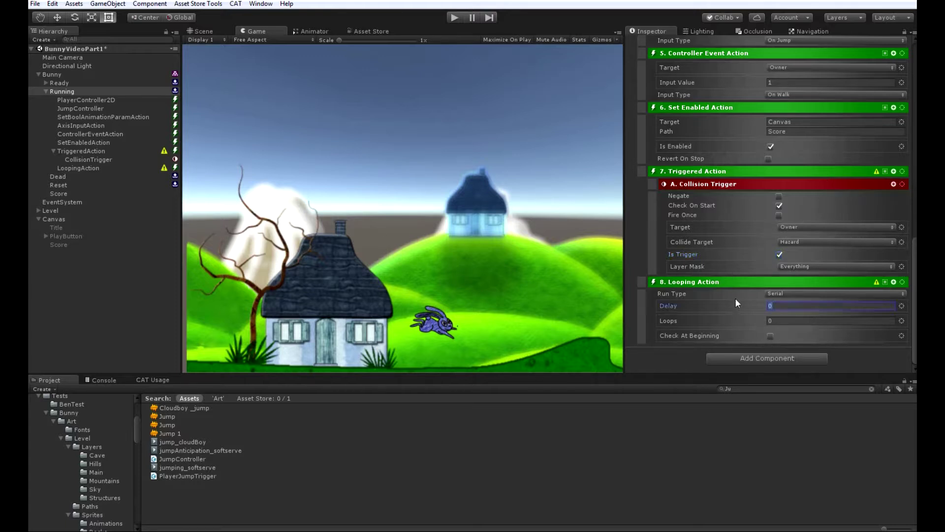
{"action": "type", "text": "0.25"}
{"action": "left_click", "coordinate": [893, 282]}
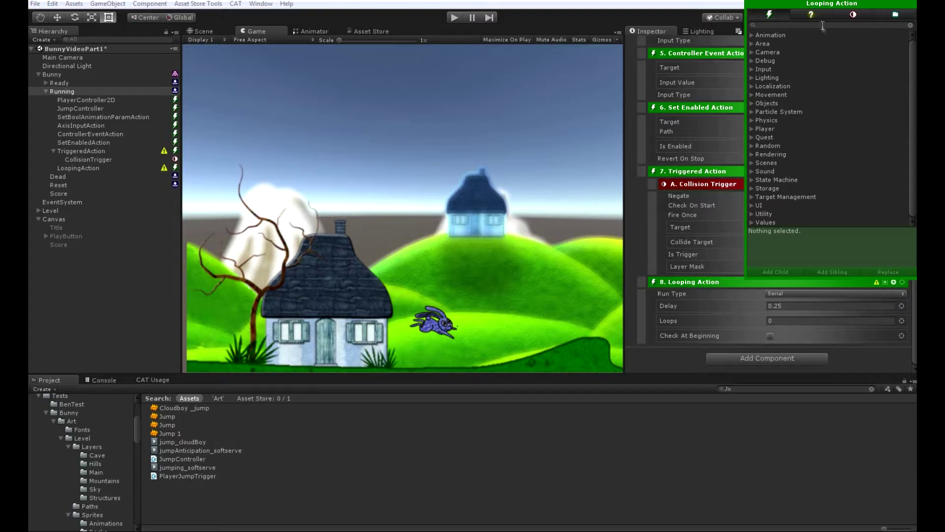
{"action": "type", "text": "Modi"}
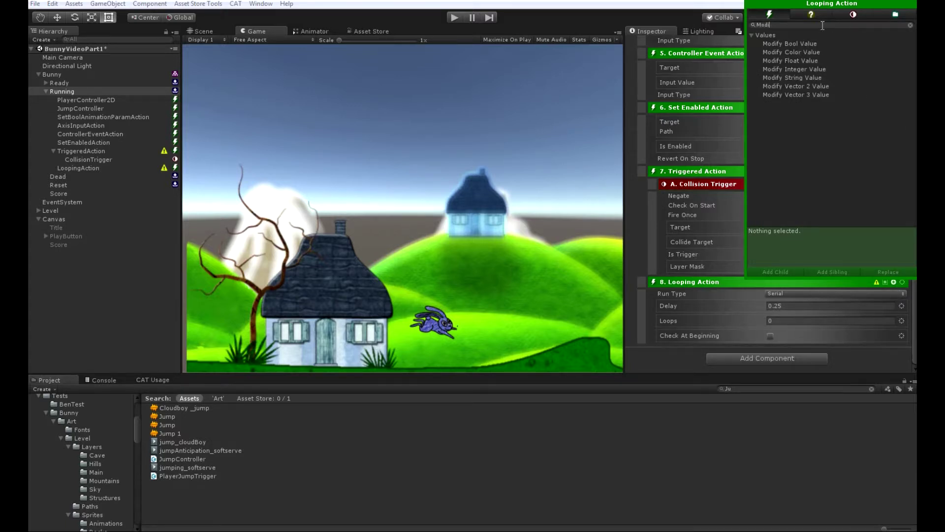
{"action": "double_click", "coordinate": [814, 69]}
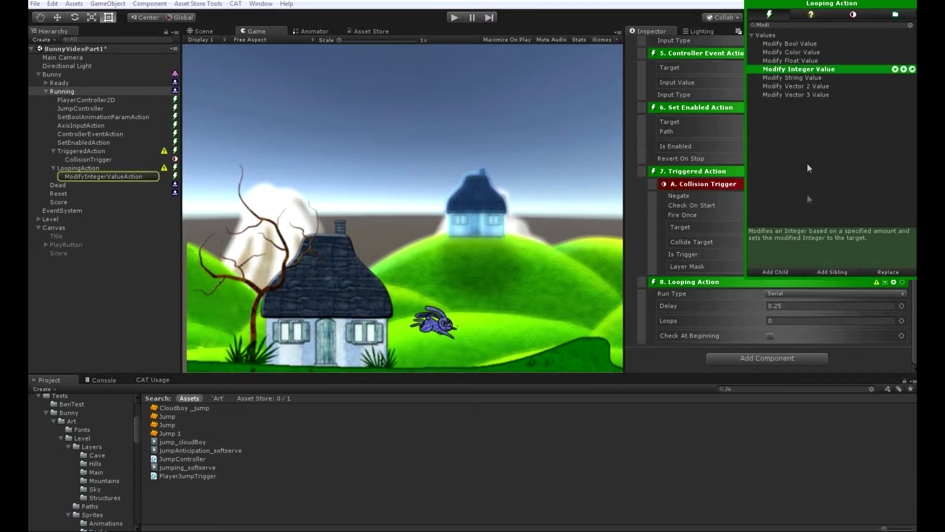
{"action": "left_click", "coordinate": [766, 446]}
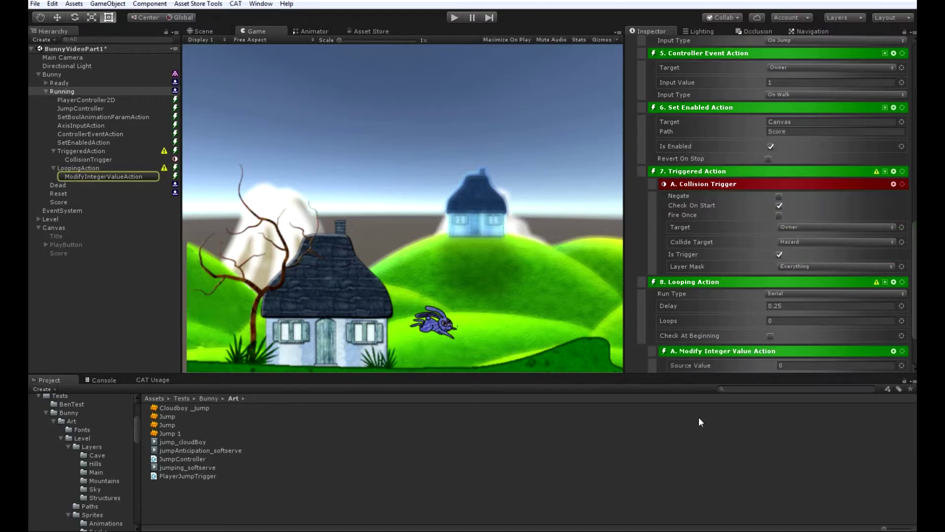
Set the Modify Integer Value Action's source value to the Owner's value with the reference name Score.
{"action": "left_click", "coordinate": [59, 202]}
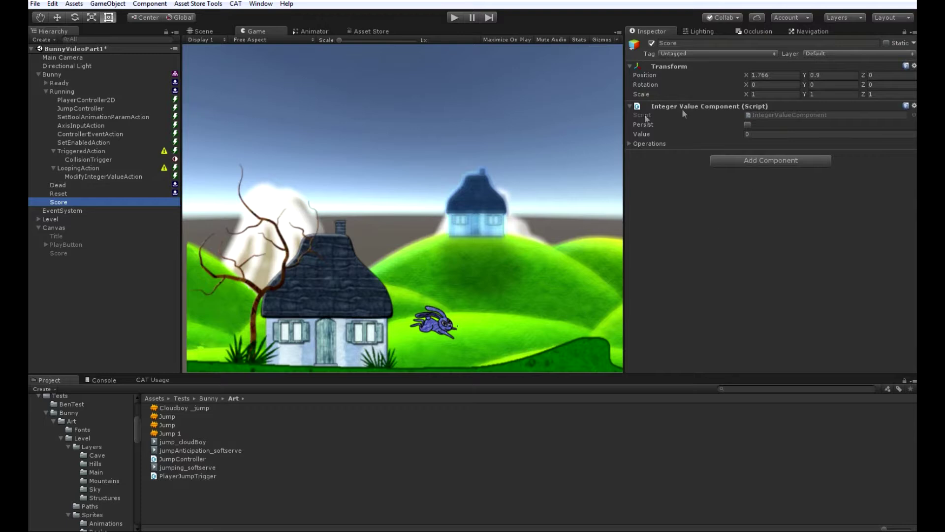
{"action": "left_click", "coordinate": [86, 168]}
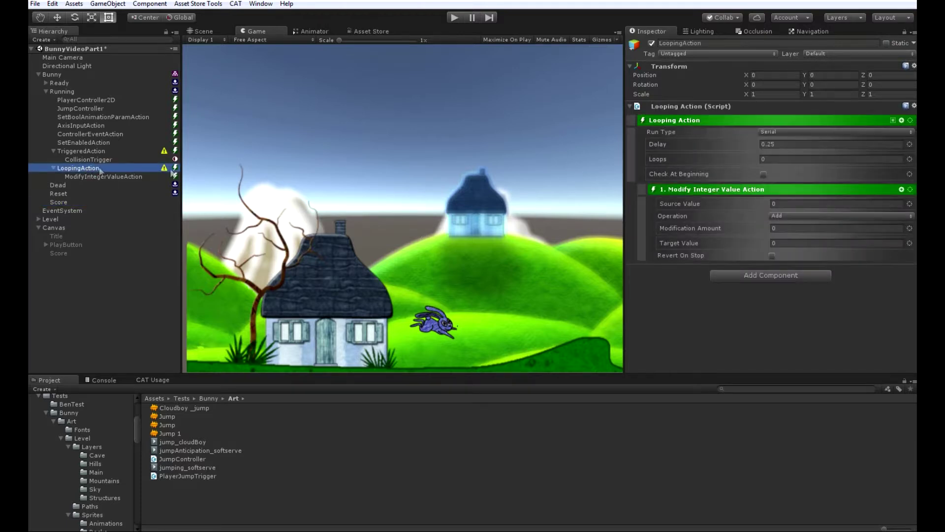
{"action": "left_click", "coordinate": [908, 204]}
{"action": "left_click", "coordinate": [875, 236]}
{"action": "type", "text": "Score"}
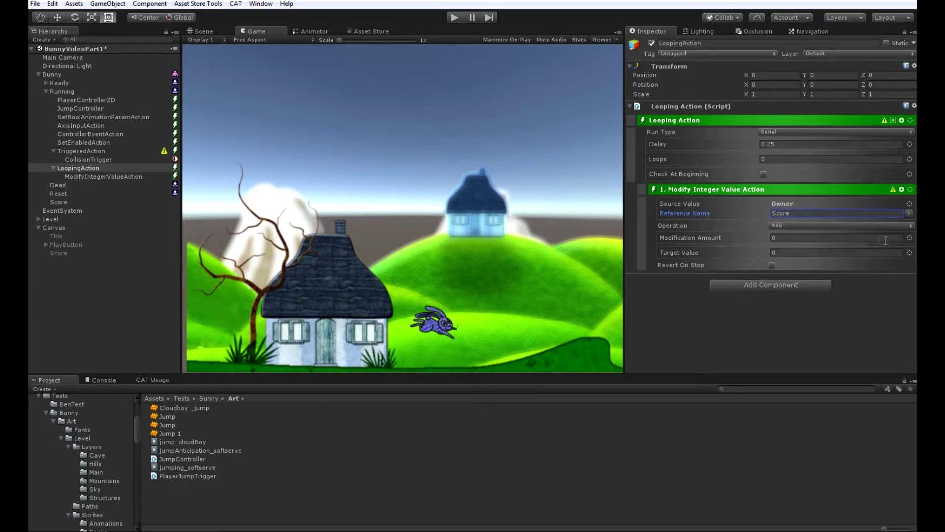
Set the modification amount to 5 and the target value to the Owner's value with the reference name Score.
{"action": "left_click", "coordinate": [847, 237]}
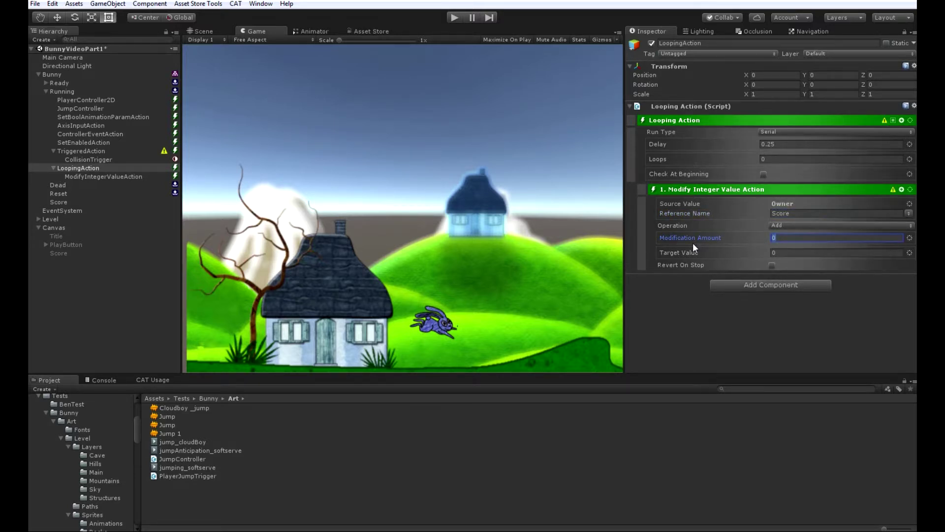
{"action": "type", "text": "5"}
{"action": "left_click", "coordinate": [909, 253]}
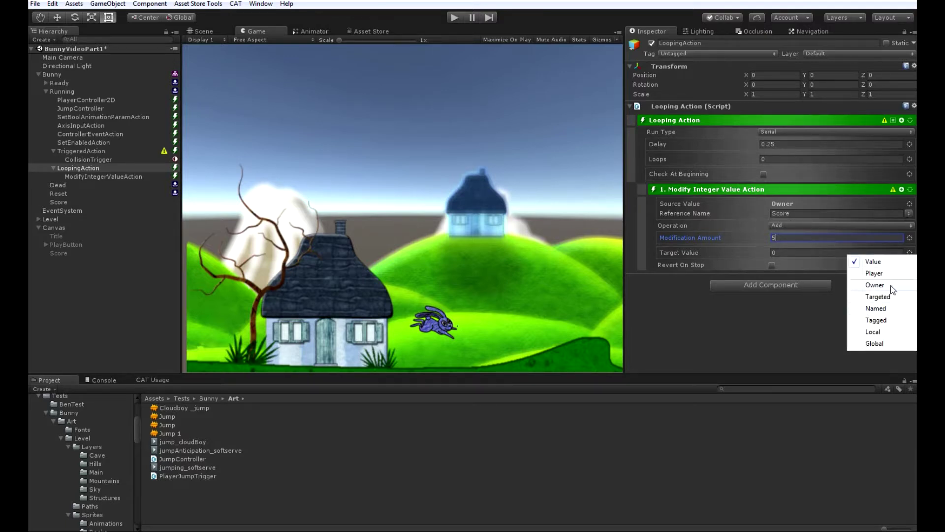
{"action": "left_click", "coordinate": [893, 286]}
{"action": "left_click", "coordinate": [801, 262]}
{"action": "type", "text": "Score"}
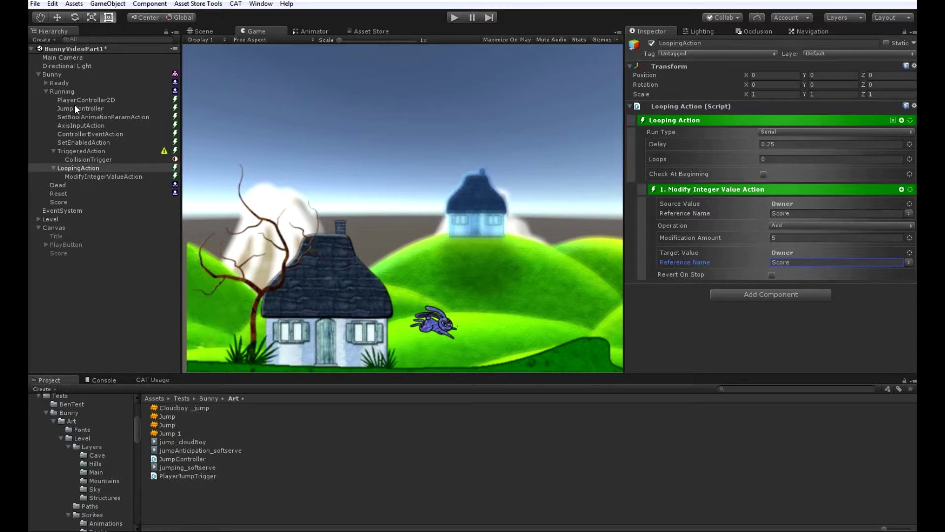
Add a State Machine component to the Main Camera.
{"action": "left_click", "coordinate": [78, 57]}
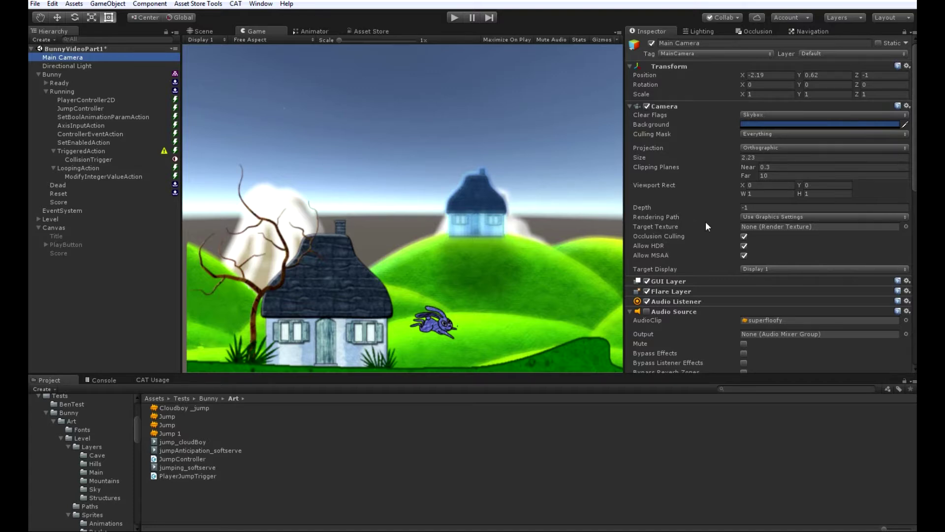
{"action": "scroll", "coordinate": [699, 222], "scroll_direction": "down", "scroll_amount": 10}
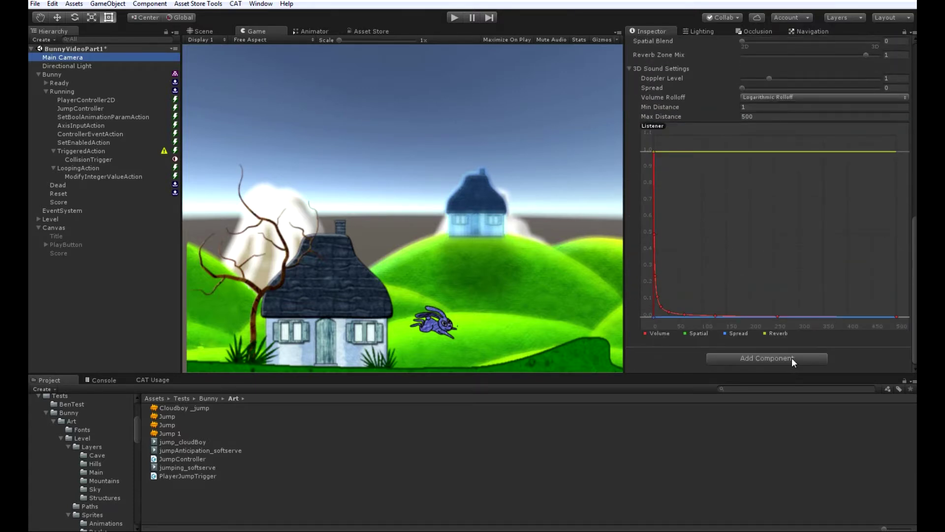
{"action": "left_click", "coordinate": [792, 357]}
{"action": "type", "text": "State Machine"}
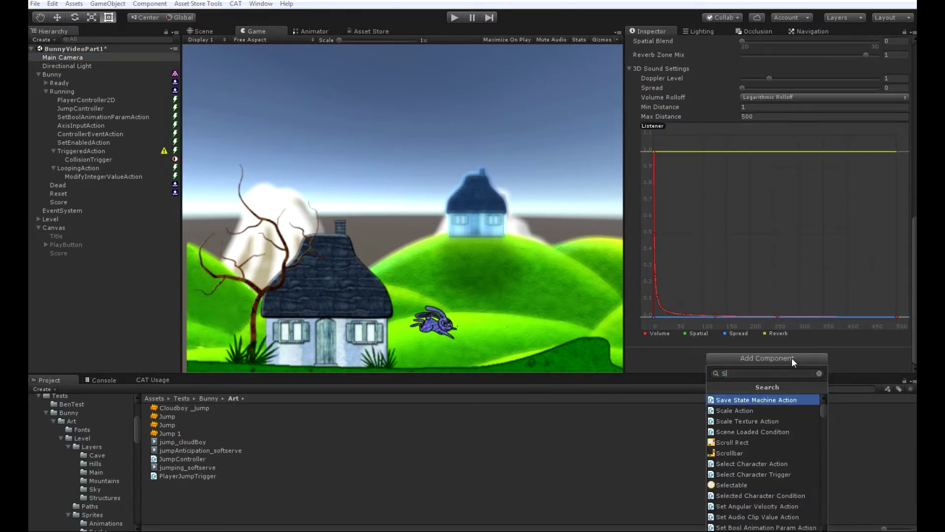
{"action": "key", "text": "Return"}
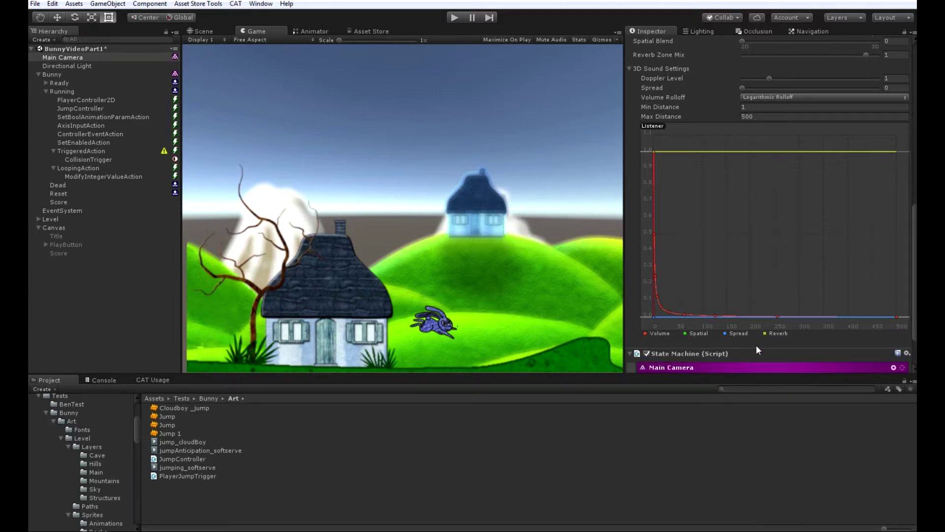
{"action": "scroll", "coordinate": [758, 347], "scroll_direction": "down", "scroll_amount": 3}
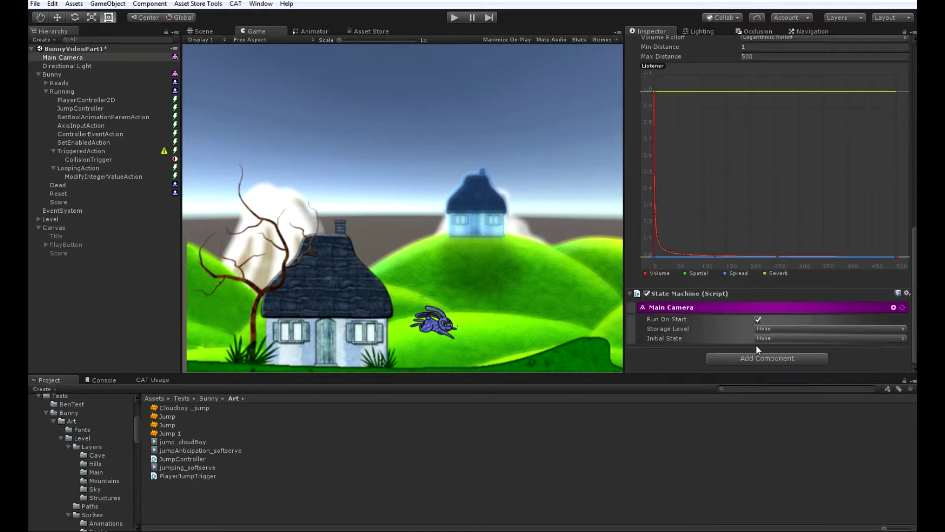
Add a Move Action to the Main Camera's state machine.
{"action": "left_click", "coordinate": [893, 308]}
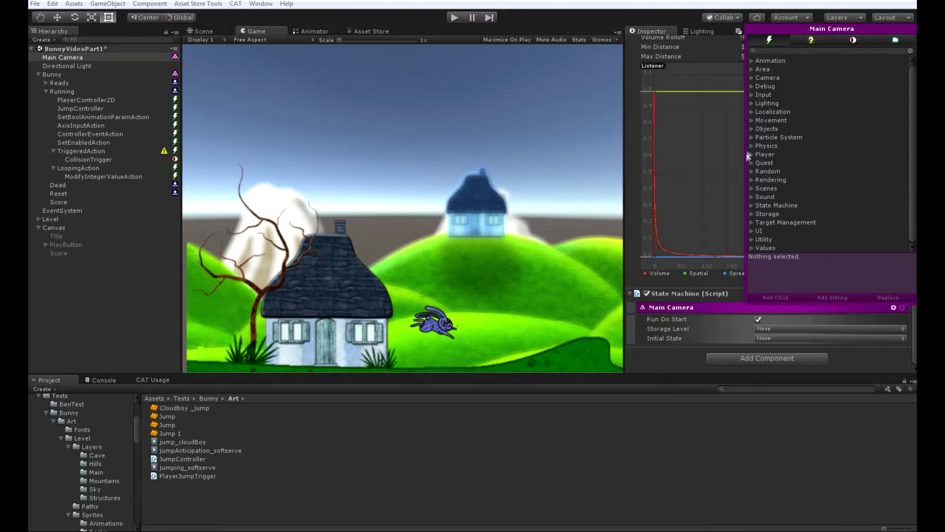
{"action": "left_click", "coordinate": [751, 120]}
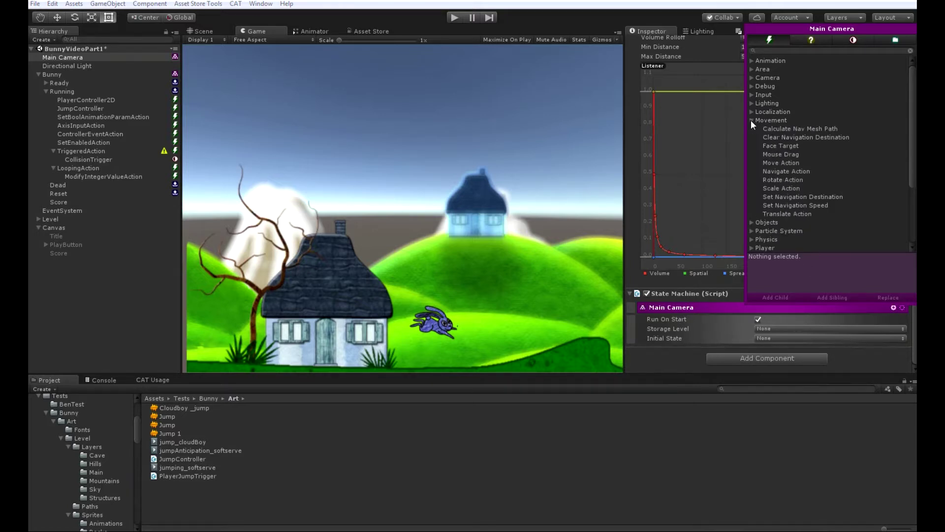
{"action": "double_click", "coordinate": [787, 160]}
{"action": "scroll", "coordinate": [648, 340], "scroll_direction": "down", "scroll_amount": 5}
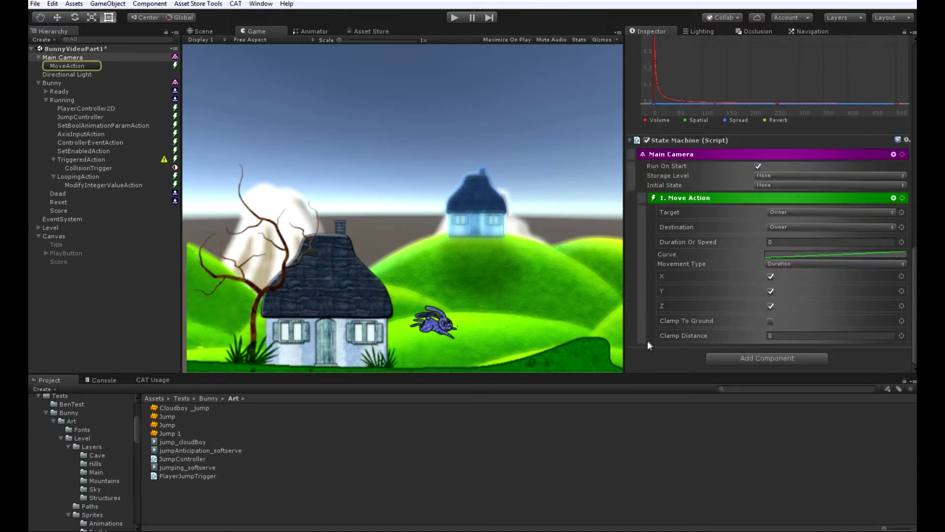
Set the Move Action's destination to Player and enable an offset for that destination.
{"action": "left_click", "coordinate": [870, 227]}
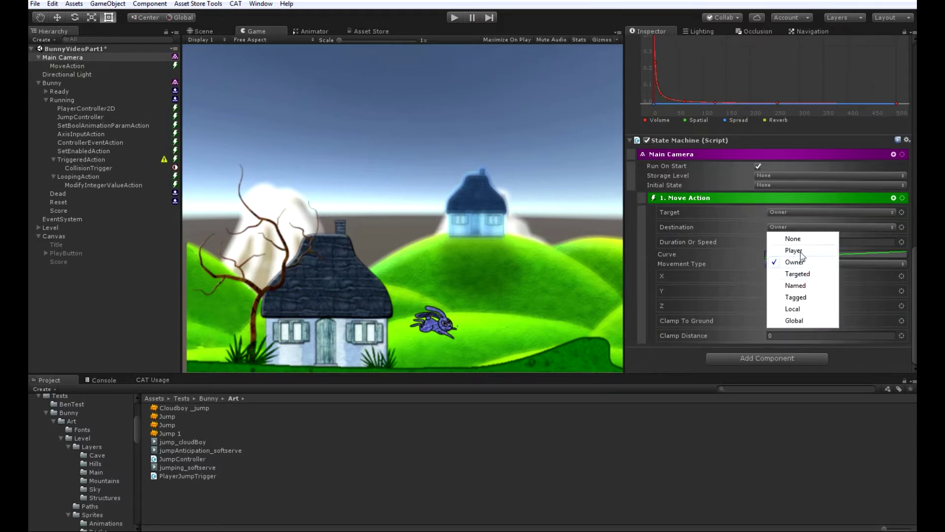
{"action": "left_click", "coordinate": [799, 250]}
{"action": "left_click", "coordinate": [901, 227]}
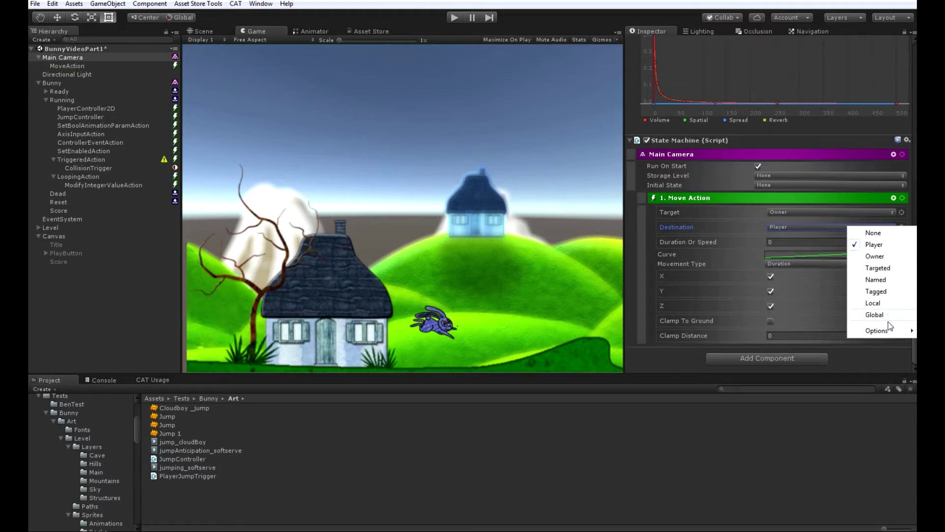
{"action": "mouse_move", "coordinate": [890, 330]}
{"action": "left_click", "coordinate": [786, 370]}
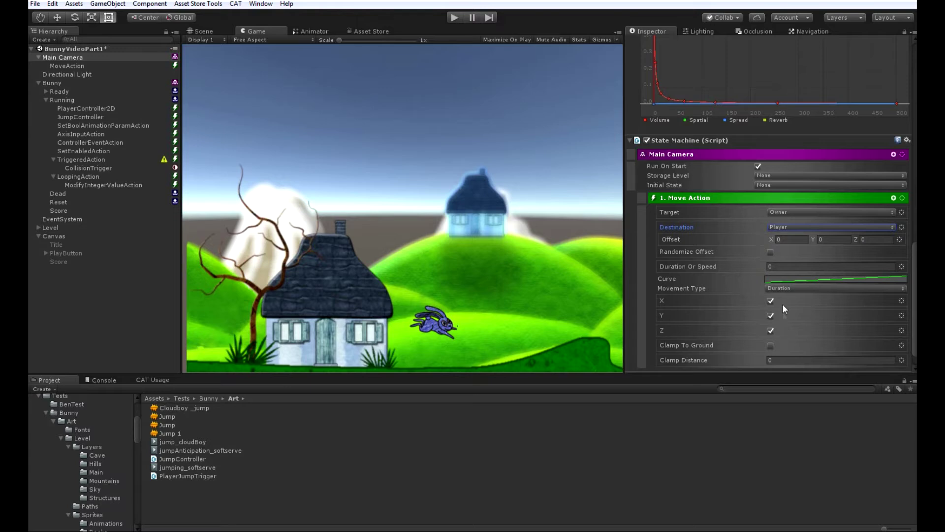
Give the Move Action an X offset of 1, a duration or speed of 10 and the Continuous movement type.
{"action": "left_click", "coordinate": [793, 239]}
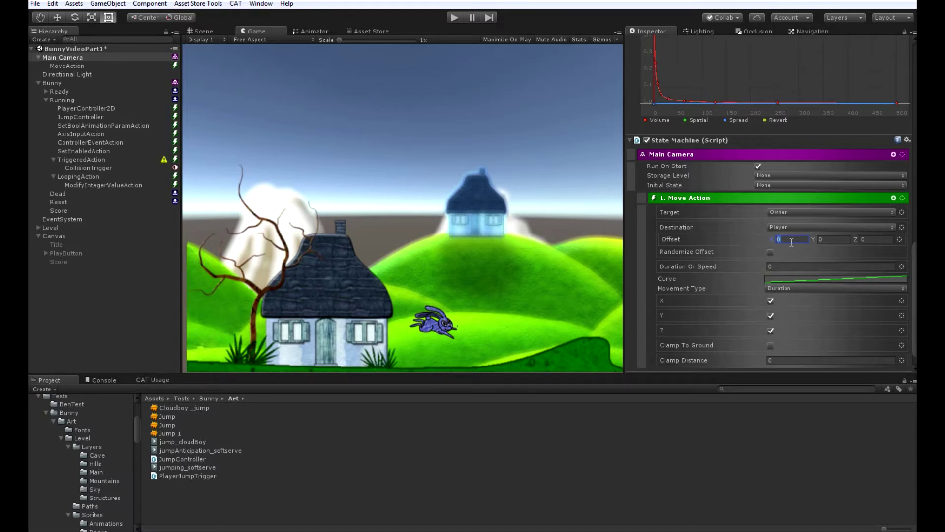
{"action": "type", "text": "1"}
{"action": "left_click", "coordinate": [785, 266]}
{"action": "type", "text": "10"}
{"action": "left_click", "coordinate": [785, 288]}
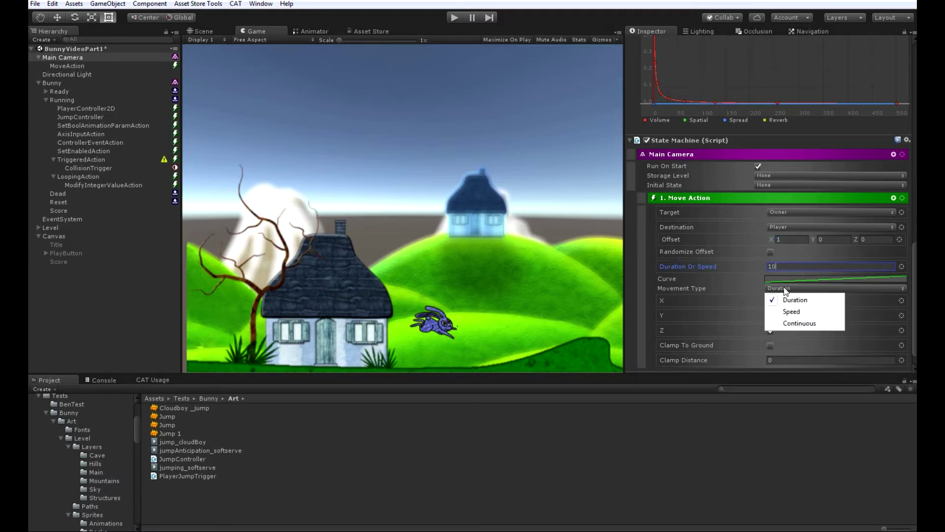
{"action": "left_click", "coordinate": [796, 324]}
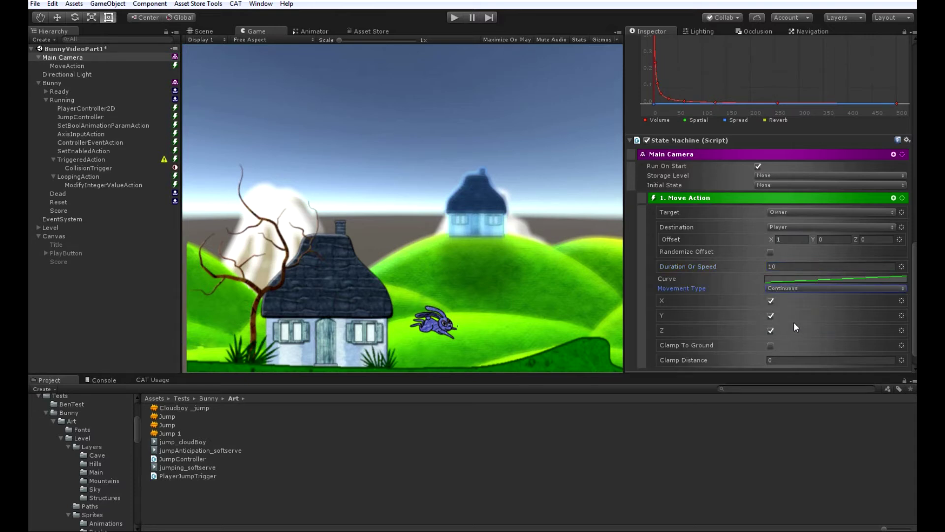
Limit the Move Action to the X axis by turning off its Y and Z movement.
{"action": "left_click", "coordinate": [771, 329]}
{"action": "left_click", "coordinate": [770, 316]}
{"action": "left_click", "coordinate": [770, 330]}
{"action": "scroll", "coordinate": [681, 293], "scroll_direction": "down", "scroll_amount": 2}
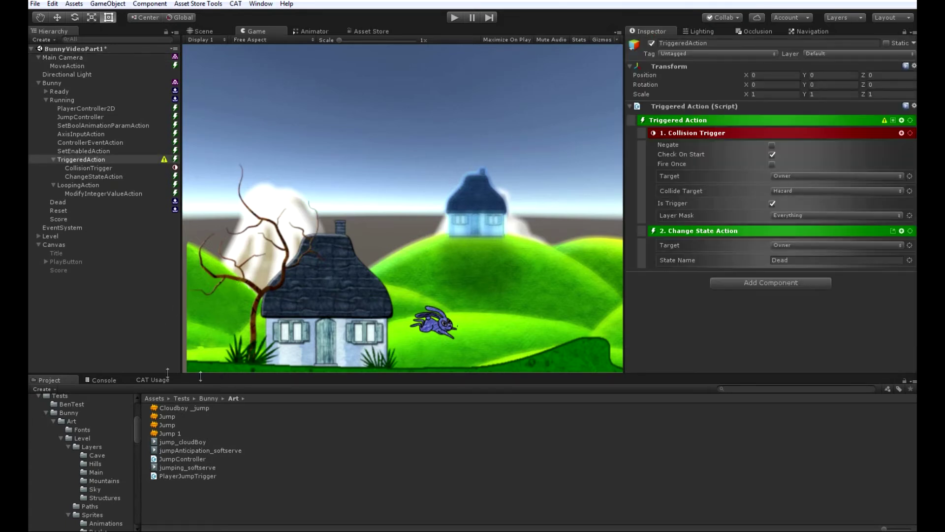
{"action": "left_click", "coordinate": [119, 332]}
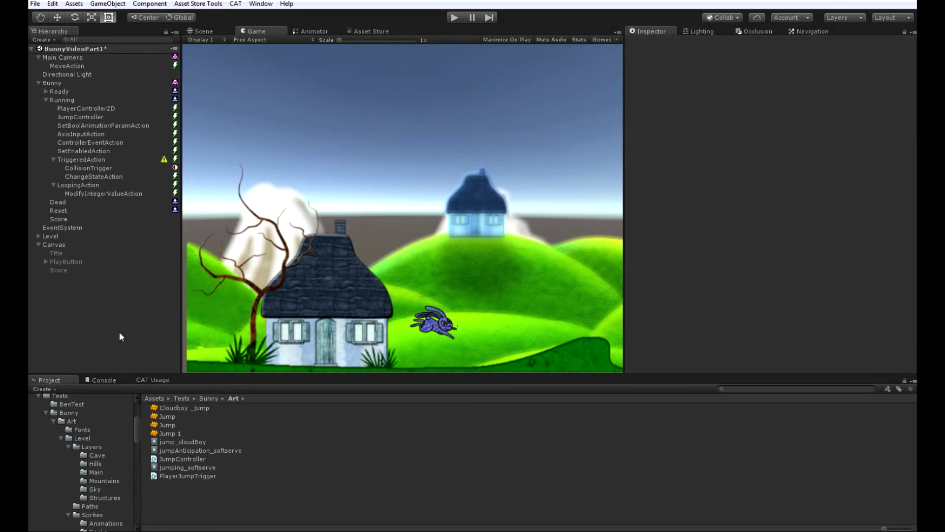
{"action": "left_click", "coordinate": [104, 160]}
{"action": "left_click", "coordinate": [99, 135]}
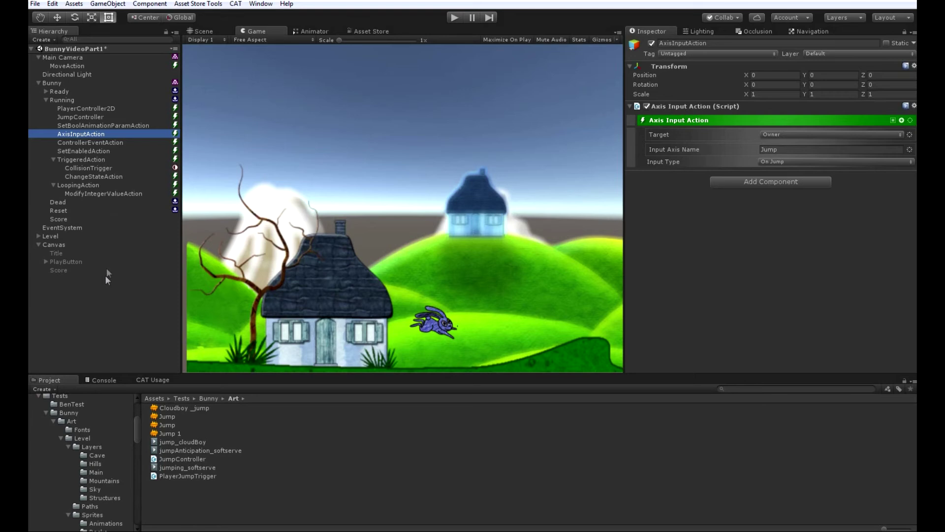
{"action": "left_click", "coordinate": [93, 285]}
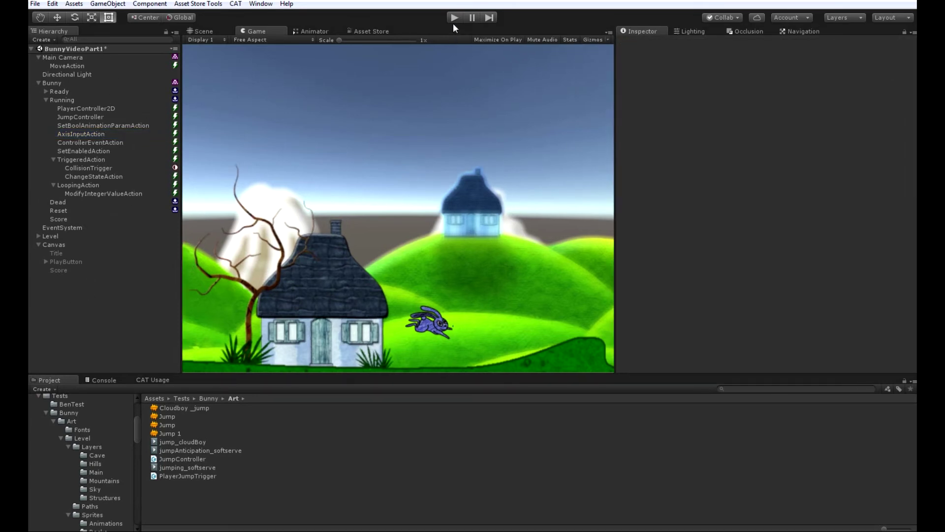
Play-test the game by starting a run and making the bunny jump repeatedly, and stop play mode.
{"action": "left_click", "coordinate": [453, 18]}
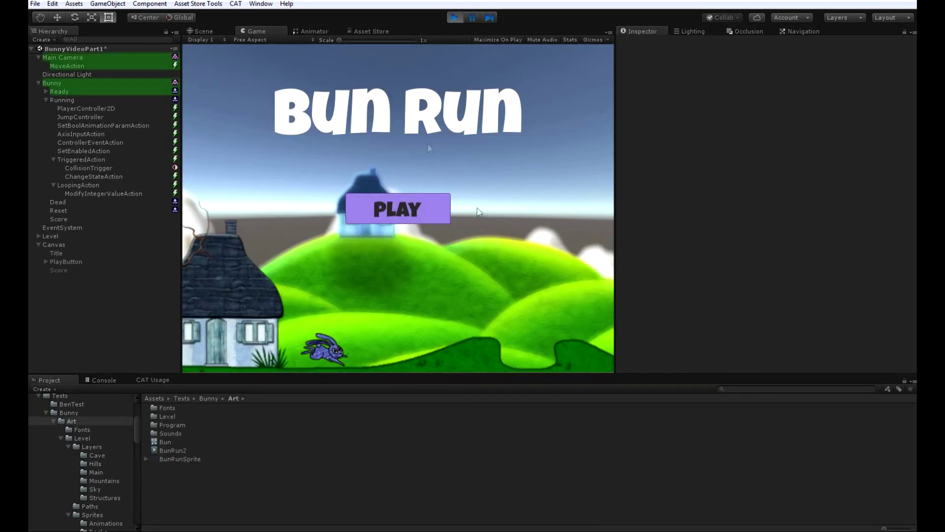
{"action": "left_click", "coordinate": [407, 211]}
{"action": "key", "text": "space"}
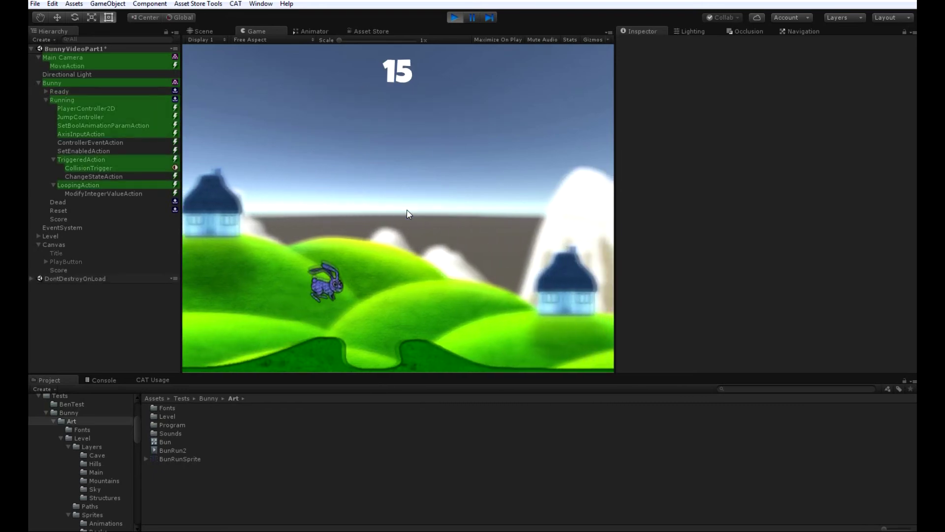
{"action": "key", "text": "space"}
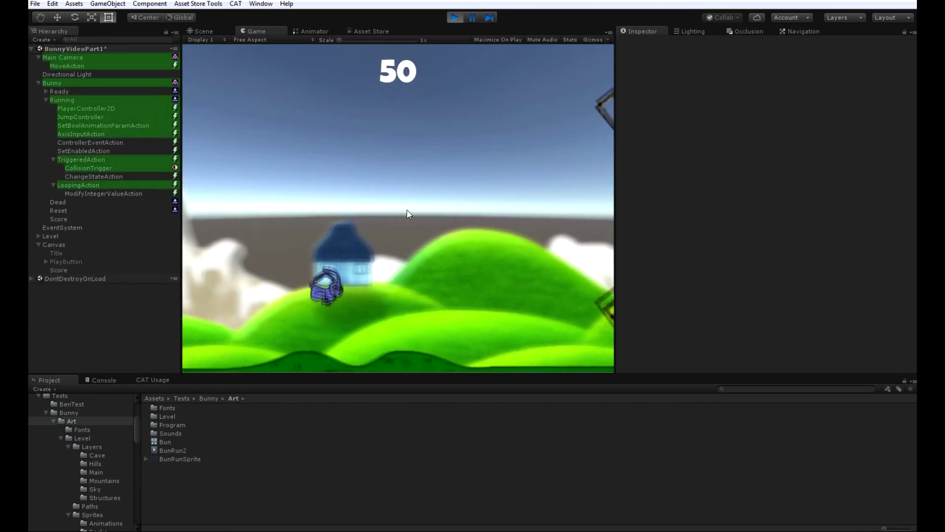
{"action": "key", "text": "space"}
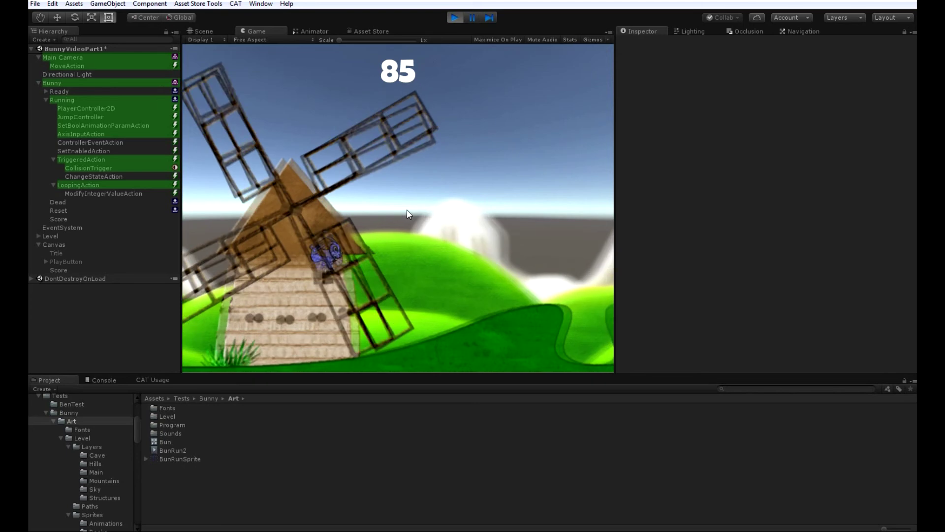
{"action": "key", "text": "space"}
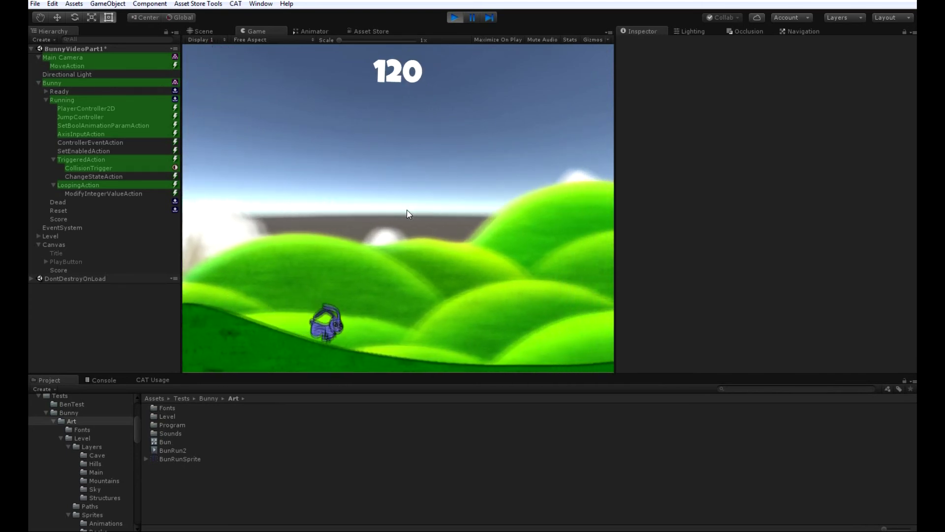
{"action": "key", "text": "space"}
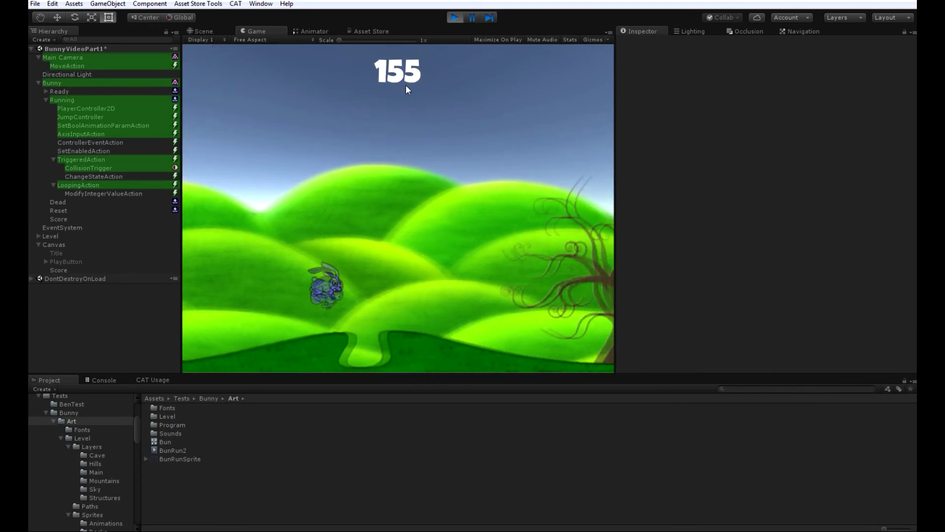
{"action": "key", "text": "space"}
{"action": "key", "text": "ctrl+p"}
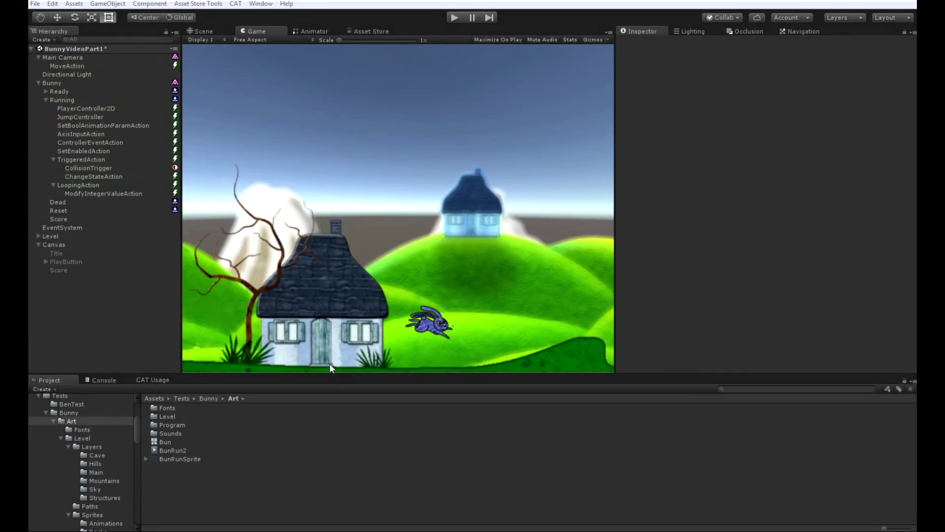